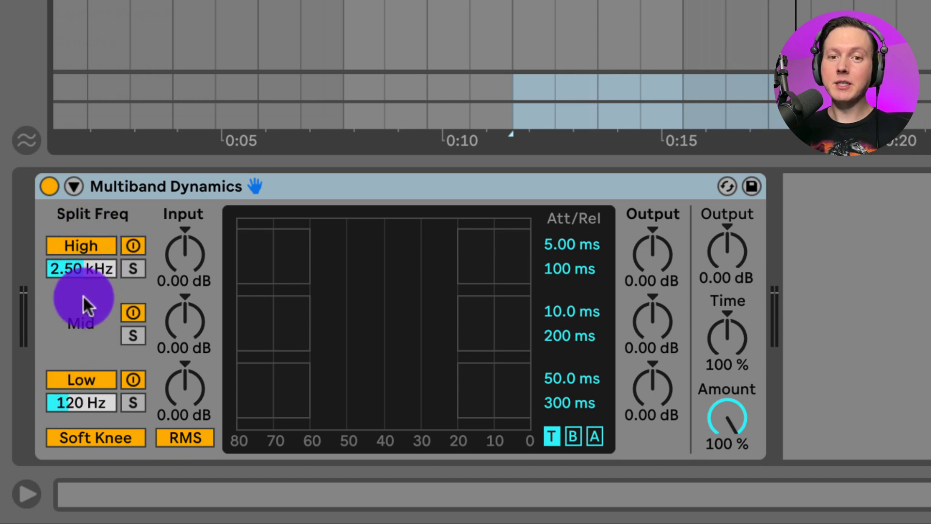
- Set the high split frequency to 2.00 kHz and the low split frequency to 200 Hz
mouse_move(89, 266)
left_mouse_down()
mouse_move(89, 254)
mouse_move(89, 289)
mouse_move(83, 267)
left_mouse_up()
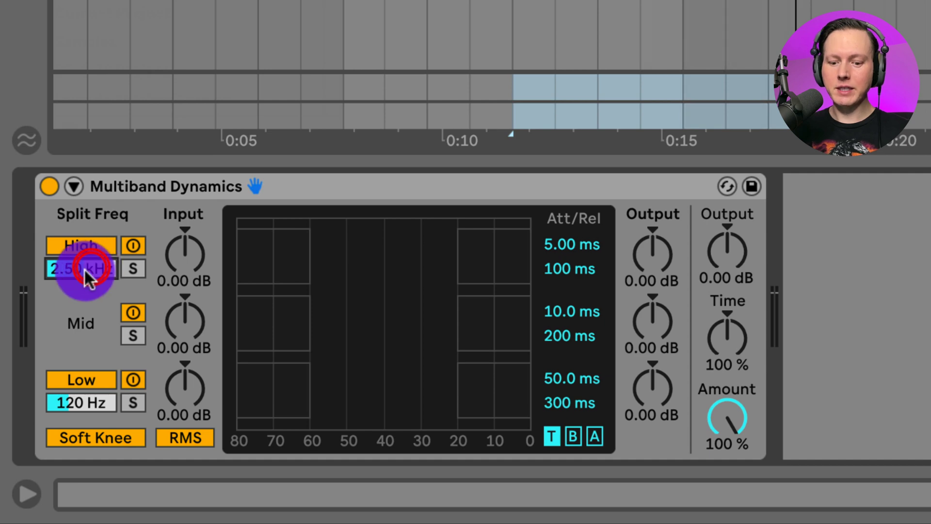
left_click(86, 270)
type("2000")
key("Return")
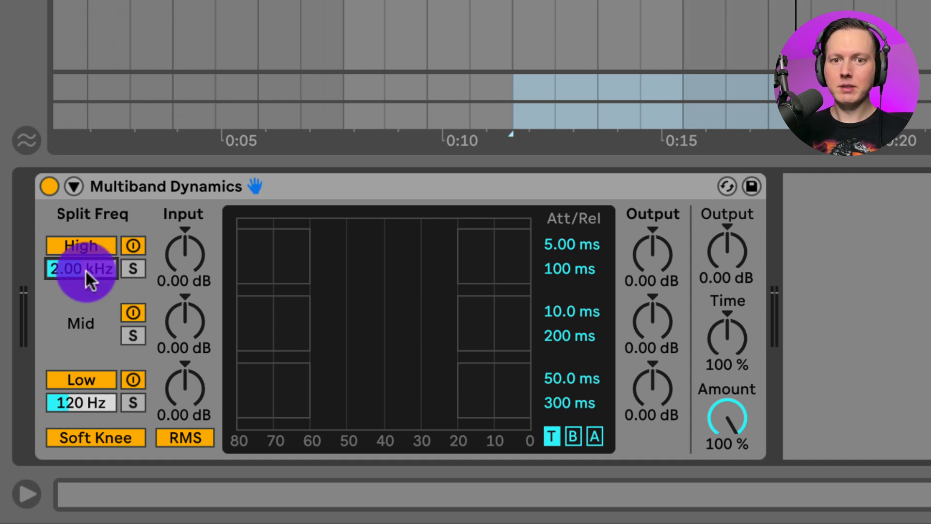
left_click(82, 399)
type("200")
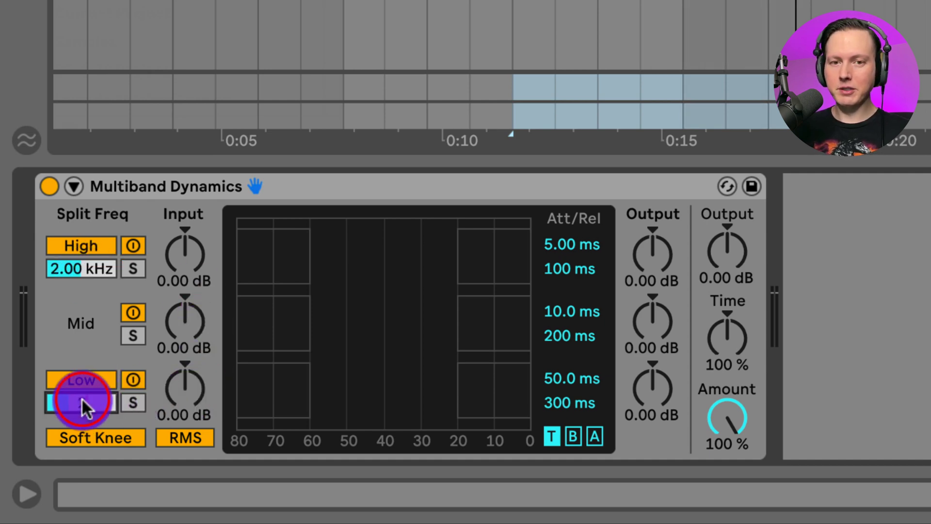
key("Return")
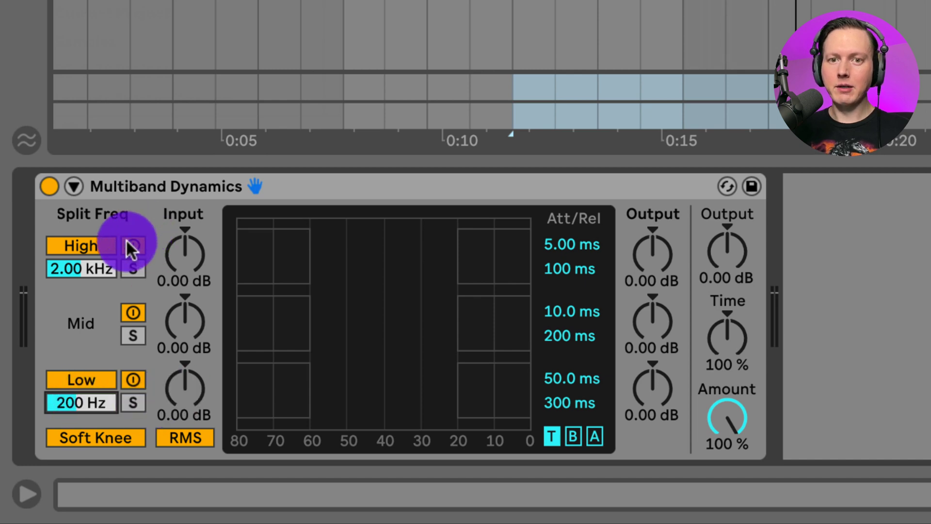
- Turn the High and Low bands off separately and together to compare band layouts, and switch both back on
left_click(95, 246)
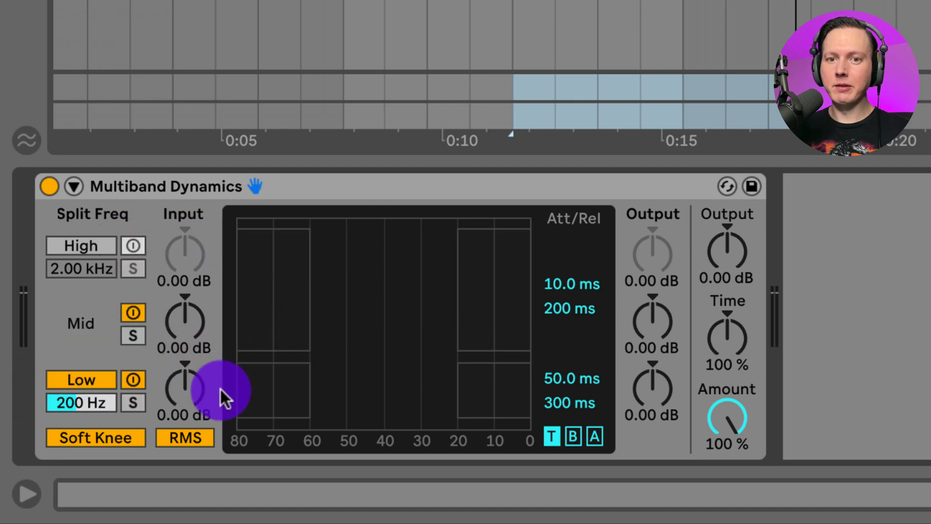
left_click(79, 243)
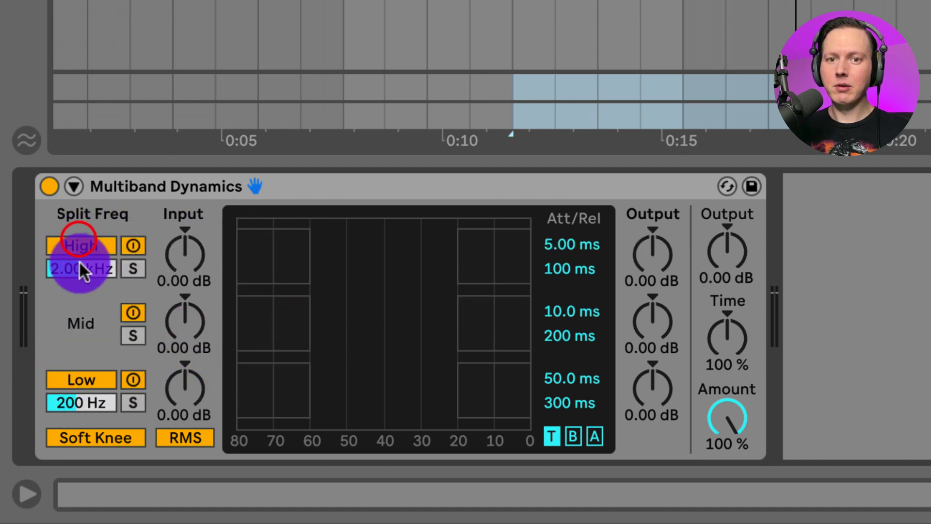
left_click(88, 375)
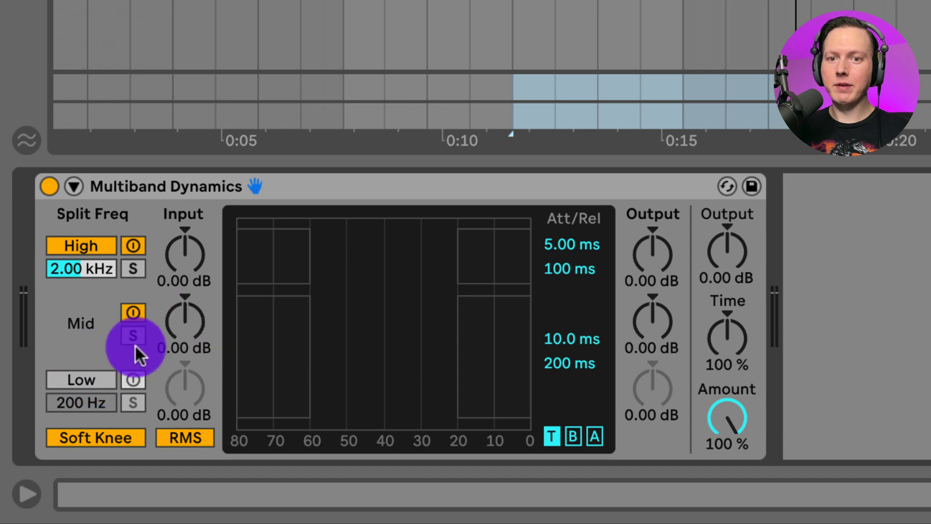
left_click(91, 242)
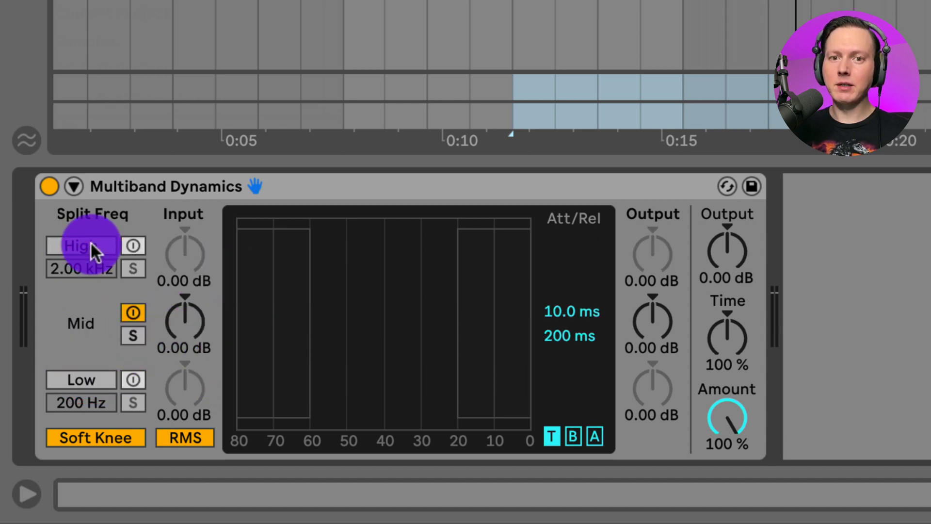
left_click(80, 374)
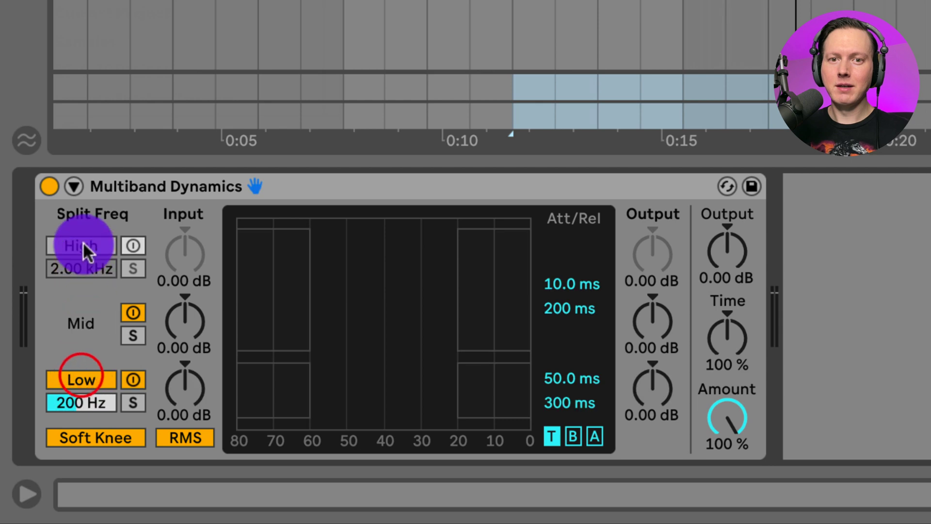
left_click(83, 243)
- Bypass the dynamics processing of the high band while keeping its frequency split enabled
left_click(133, 245)
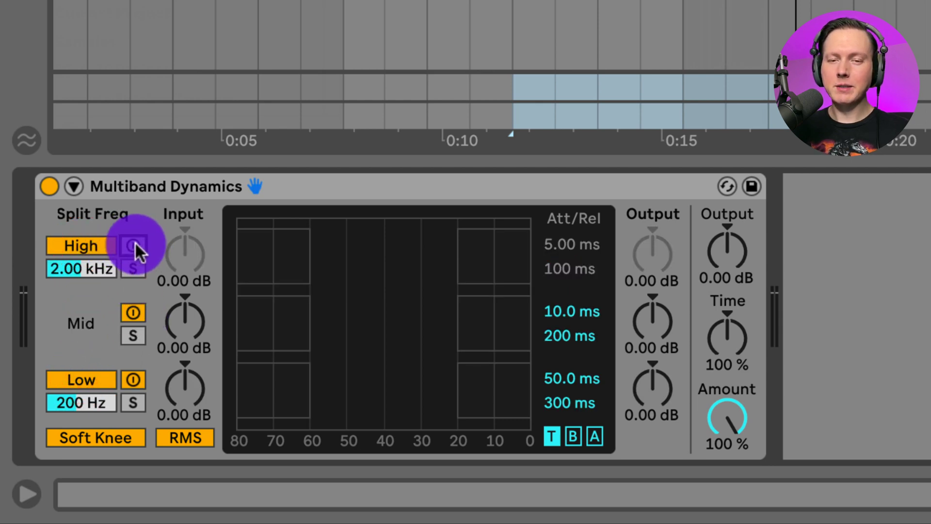
double_click(135, 243)
left_click(137, 268)
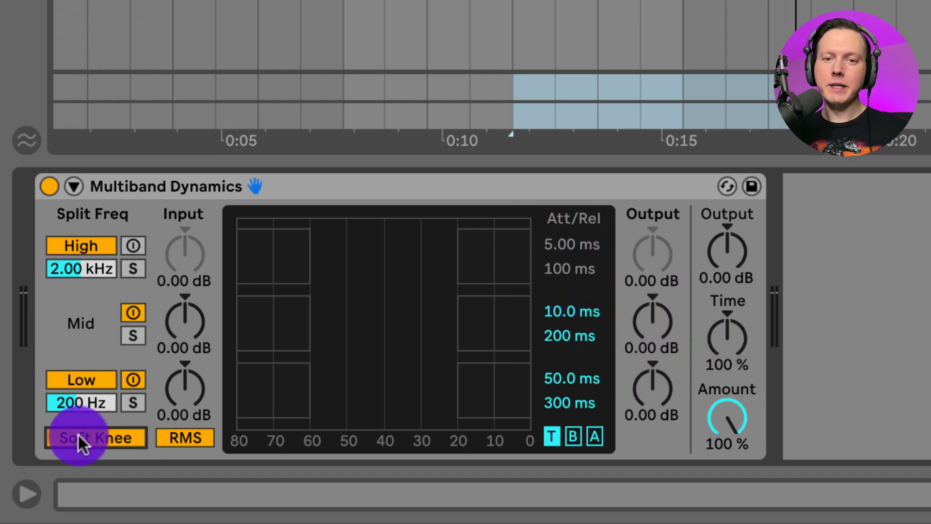
- Try both level-detection modes, settle on Peak, and disable Soft Knee
left_click(94, 432)
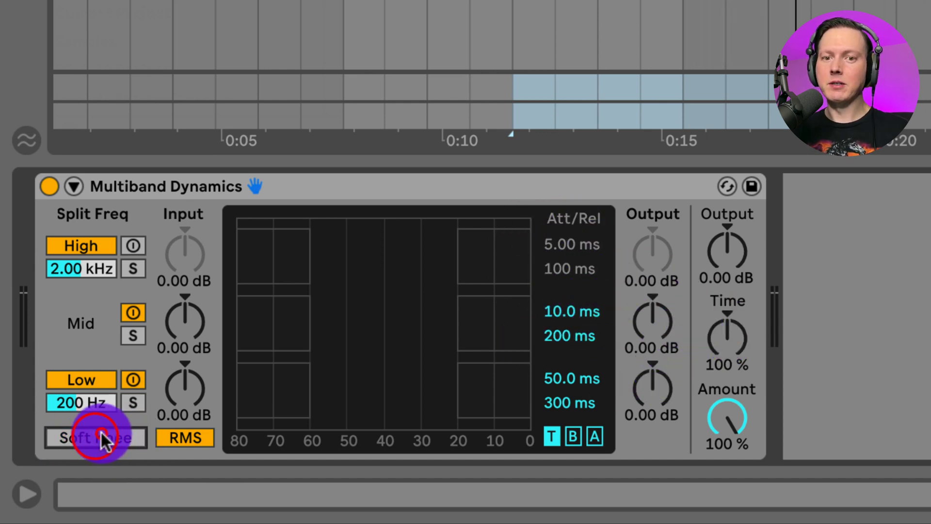
left_click(100, 432)
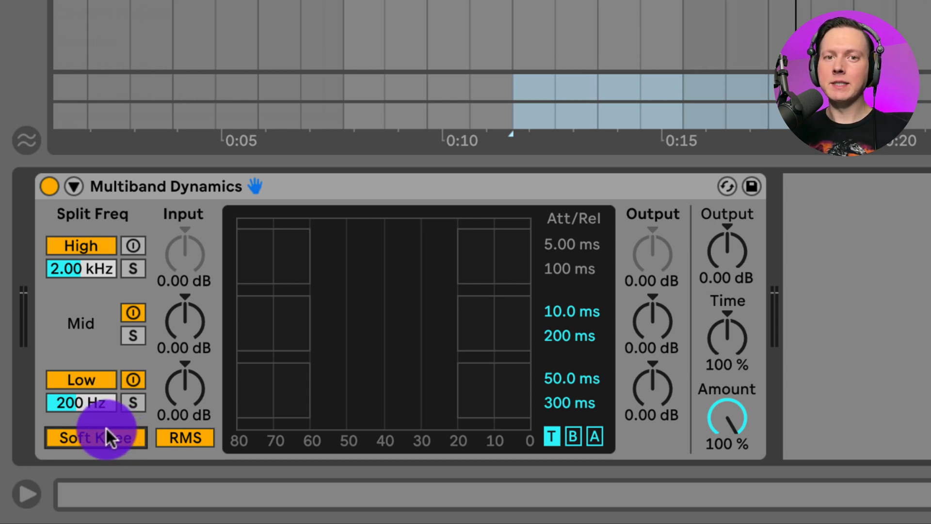
left_click(193, 433)
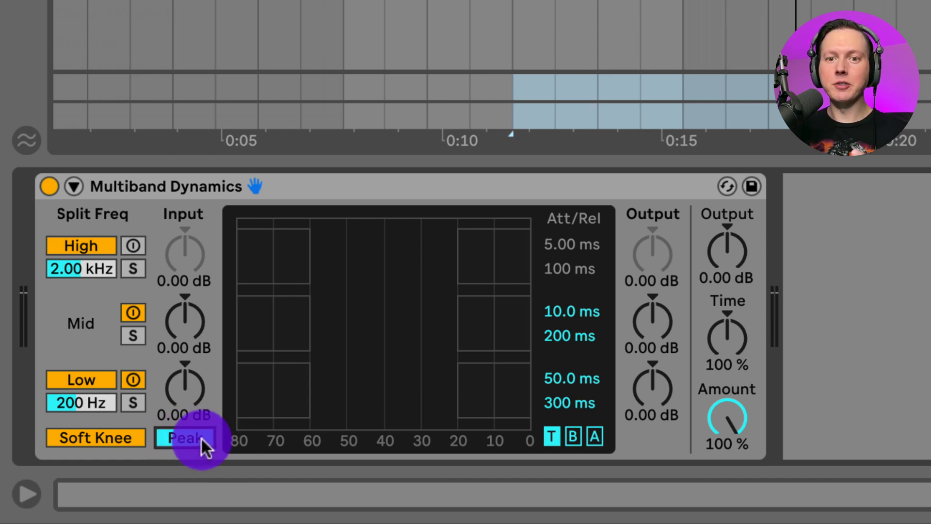
left_click(201, 438)
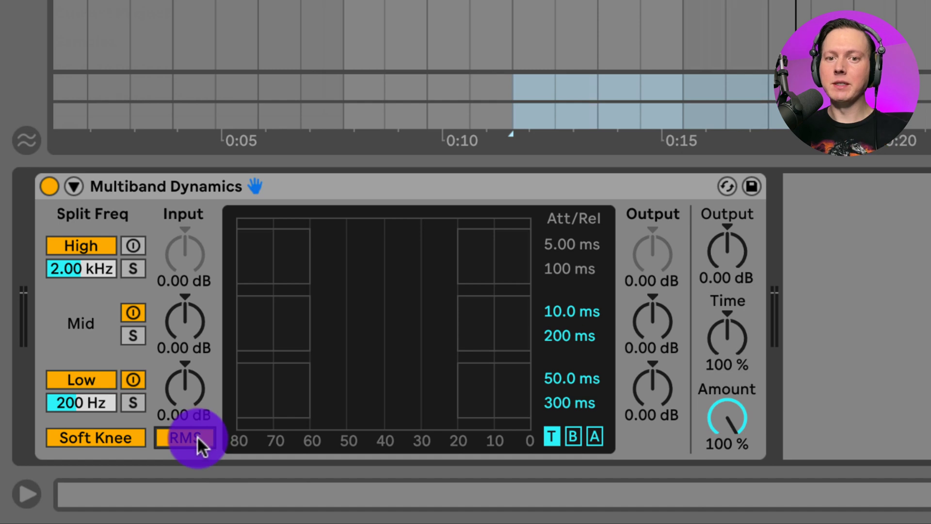
left_click(194, 437)
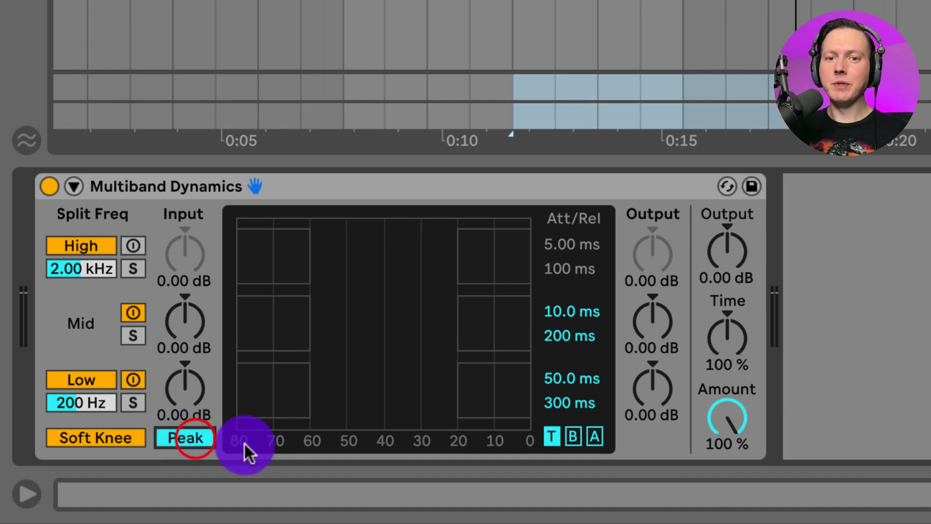
left_click(106, 437)
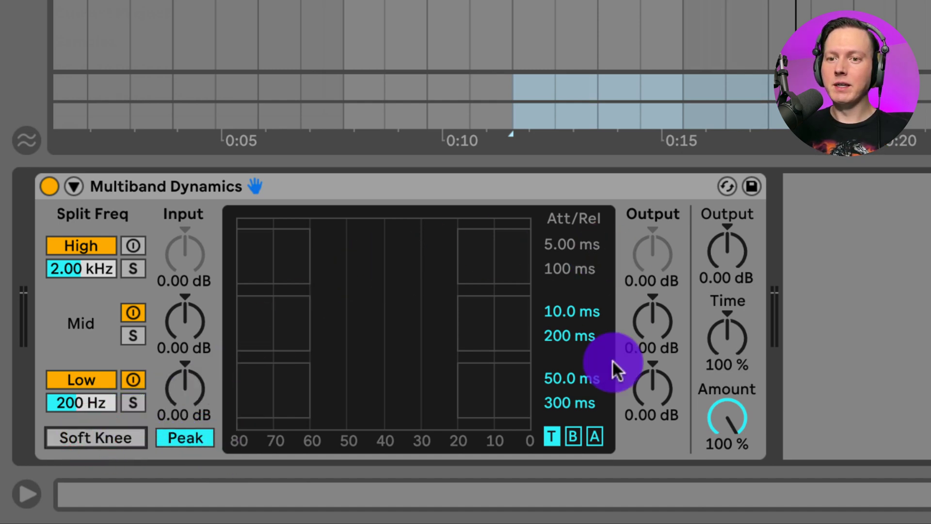
- View the attack/release, Below and Above values in turn, return to the Below values, and reactivate the high band's processing
left_click_drag(596, 434, 542, 431)
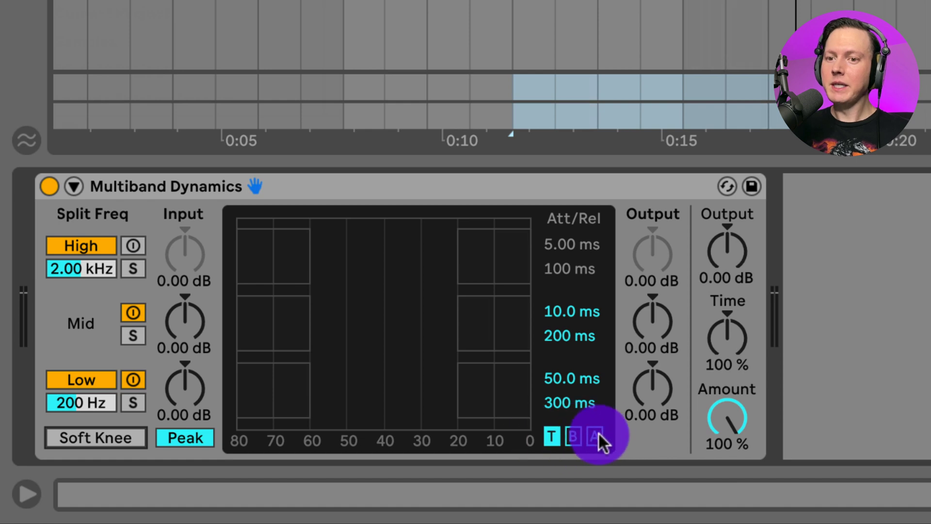
left_click(544, 438)
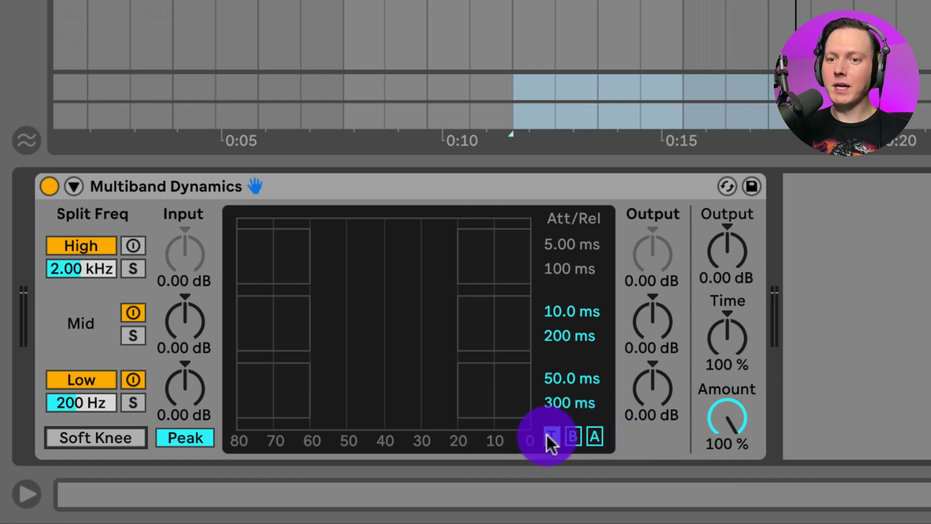
left_click(572, 438)
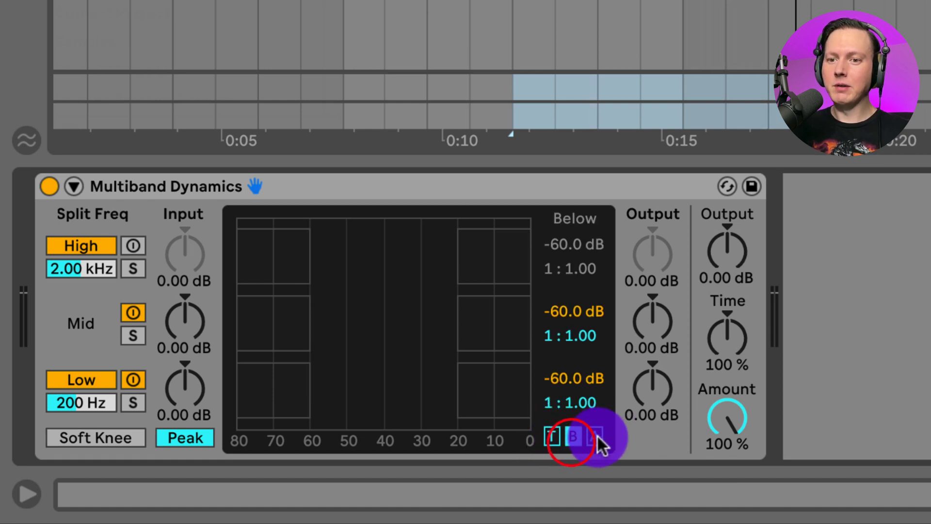
left_click(596, 435)
left_click(572, 438)
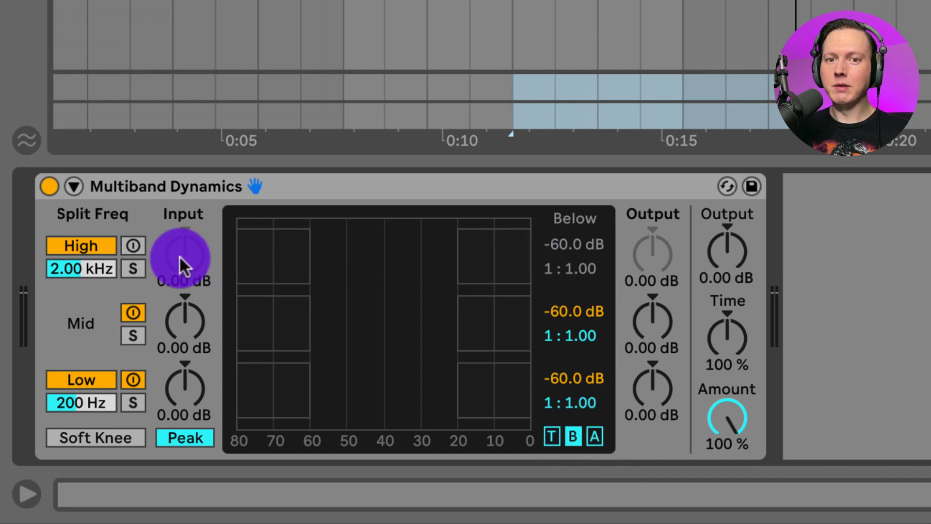
left_click(138, 242)
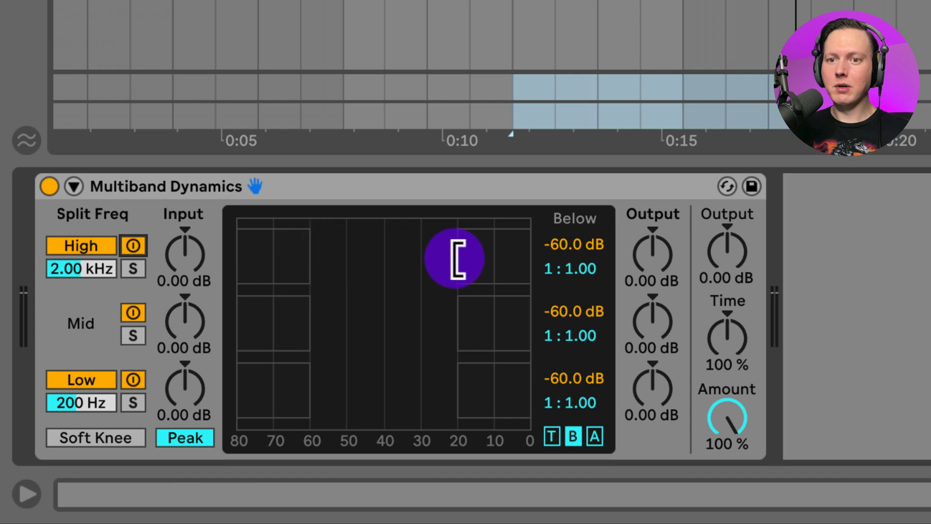
- Try moving the high band's Below and Above thresholds in the graph, bringing Above to -21.0 dB, and show the Above values
mouse_move(313, 255)
left_mouse_down()
mouse_move(399, 256)
mouse_move(306, 256)
mouse_move(314, 257)
left_mouse_up()
left_click_drag(453, 257, 501, 258)
left_click(593, 439)
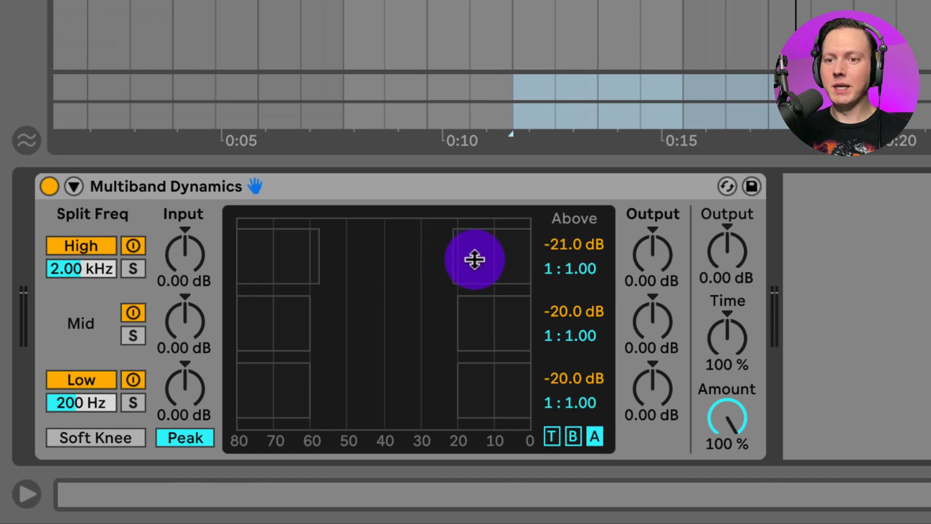
- Reset the high band's Above threshold to -20.0 dB and its Below threshold to -60.0 dB, keeping the Below ratio at 1 : 1.00
left_click(560, 245)
key("Delete")
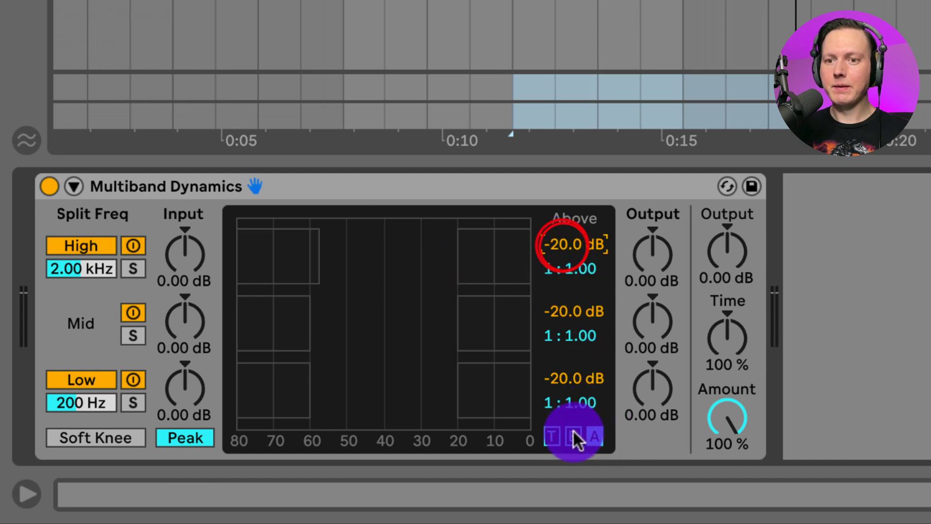
left_click(573, 436)
left_click(566, 249)
key("Delete")
left_click_drag(589, 272, 599, 272)
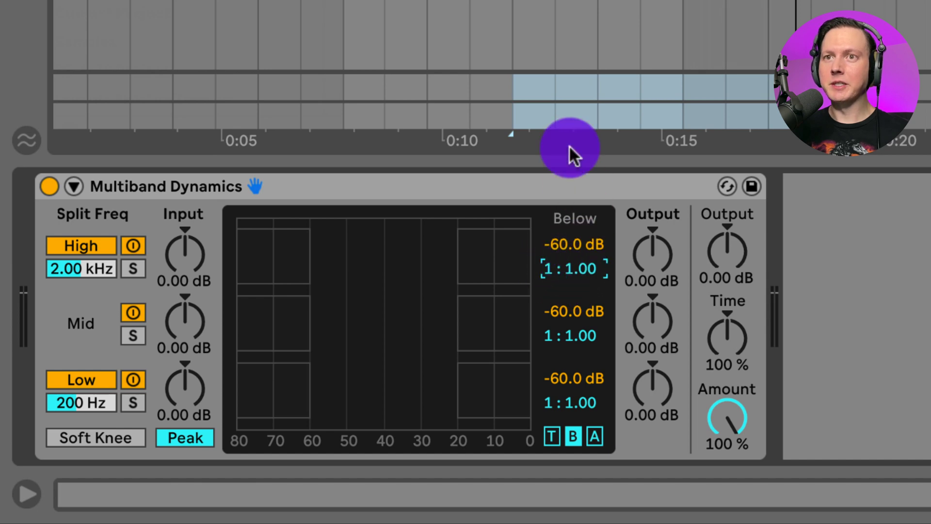
- Start playback and set the high band's Below threshold to -52.8 dB with a 1 : 5.33 ratio for upward compression
key("space")
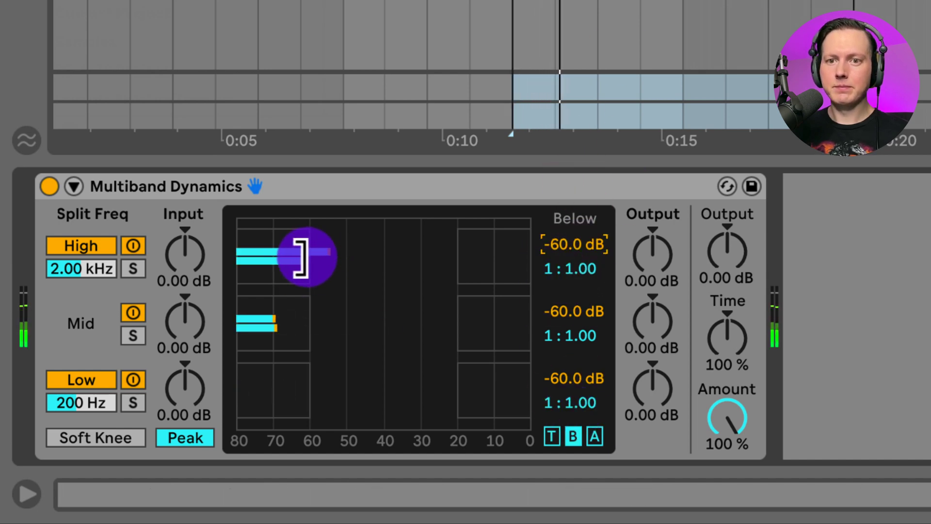
left_click_drag(306, 255, 307, 254)
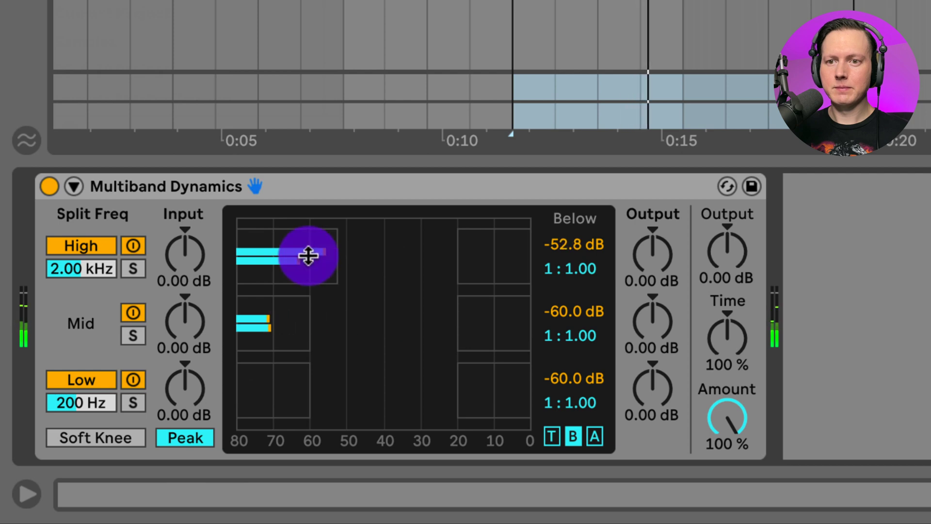
left_click_drag(557, 270, 571, 265)
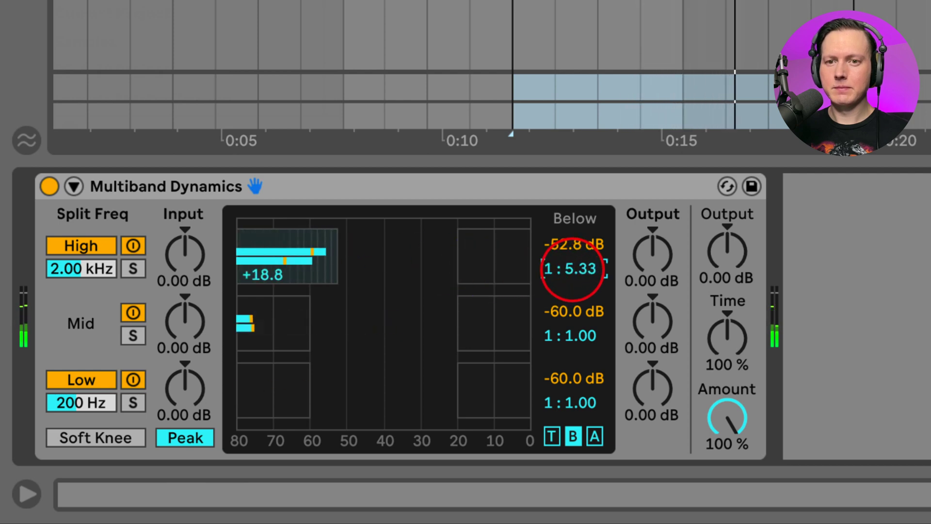
- Bypass and re-enable the Multiband Dynamics device to compare the upward-compressed sound with the original
left_click(50, 185)
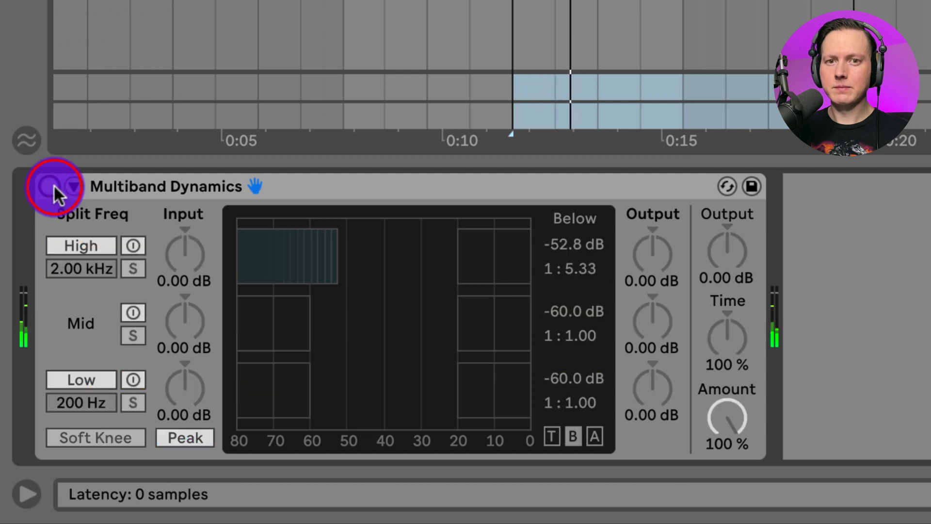
left_click(52, 186)
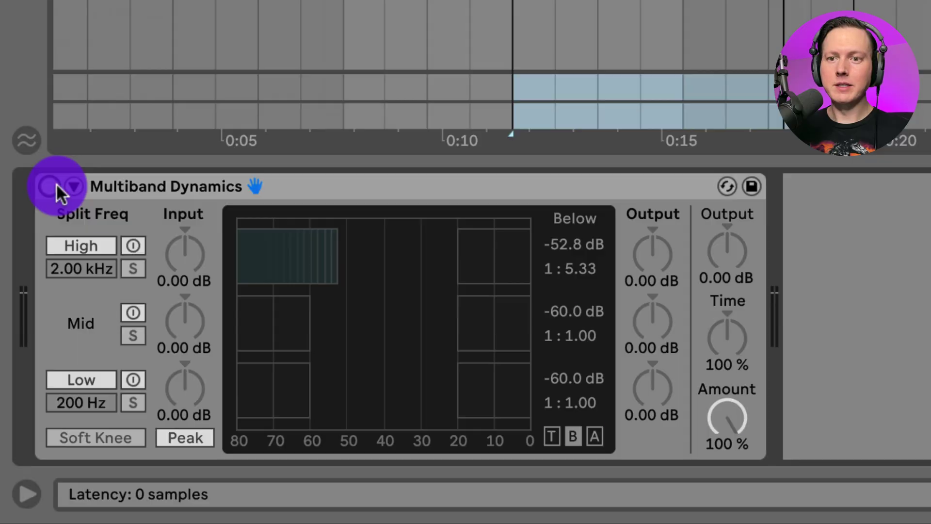
left_click(51, 185)
- Set the high band's Below ratio to 1 : 0.45 and threshold to -49.5 dB during playback for downward expansion
mouse_move(585, 257)
left_mouse_down()
mouse_move(572, 271)
mouse_move(584, 270)
left_mouse_up()
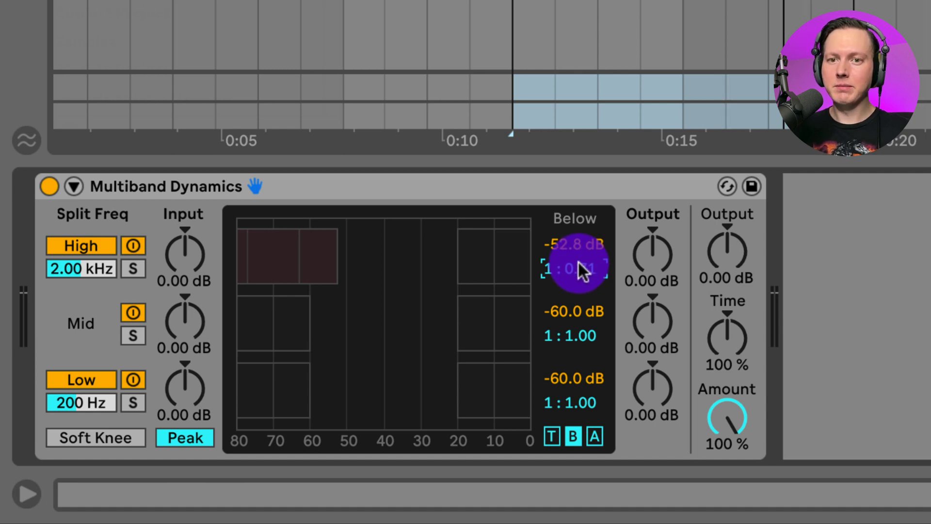
key("space")
mouse_move(328, 257)
left_mouse_down()
mouse_move(350, 252)
mouse_move(287, 253)
mouse_move(333, 260)
left_mouse_up()
left_click_drag(576, 269, 577, 269)
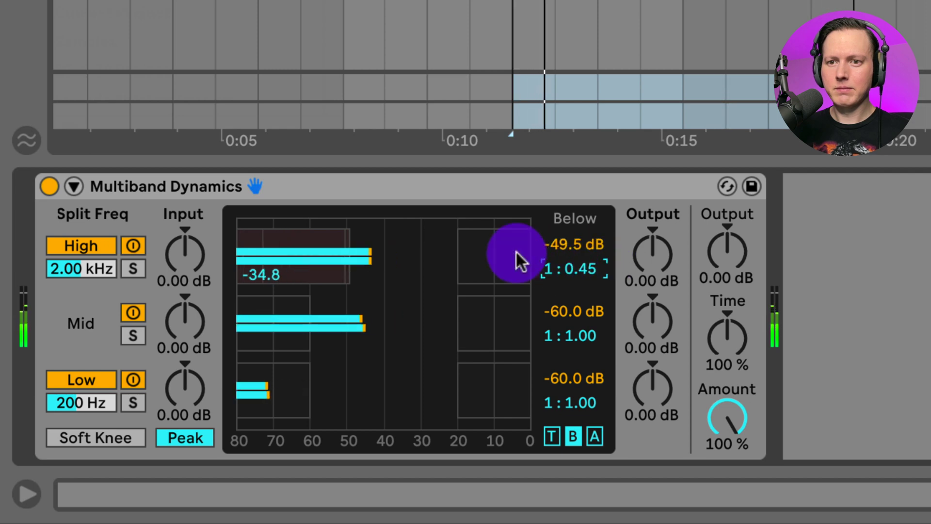
- Toggle the Multiband Dynamics device off and on during playback to compare the expanded high band with the dry signal
left_click(47, 185)
left_click(48, 185)
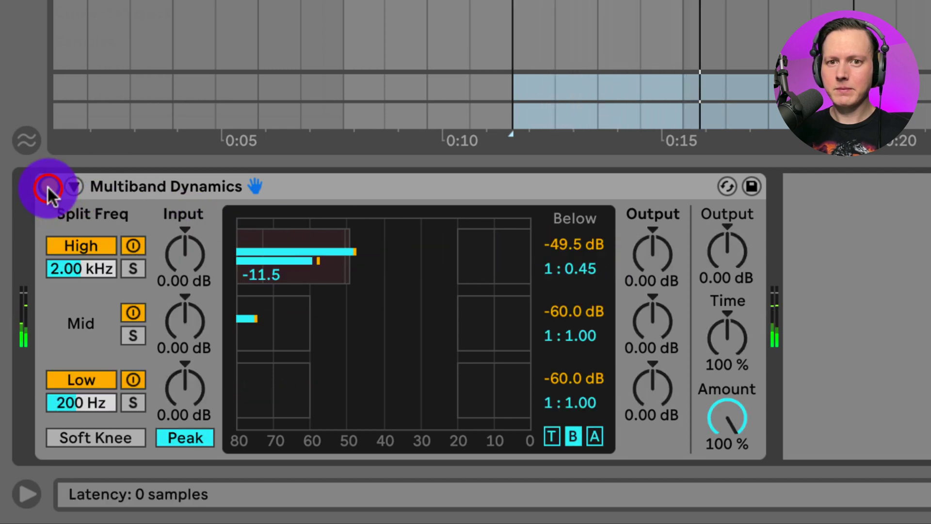
left_click(47, 185)
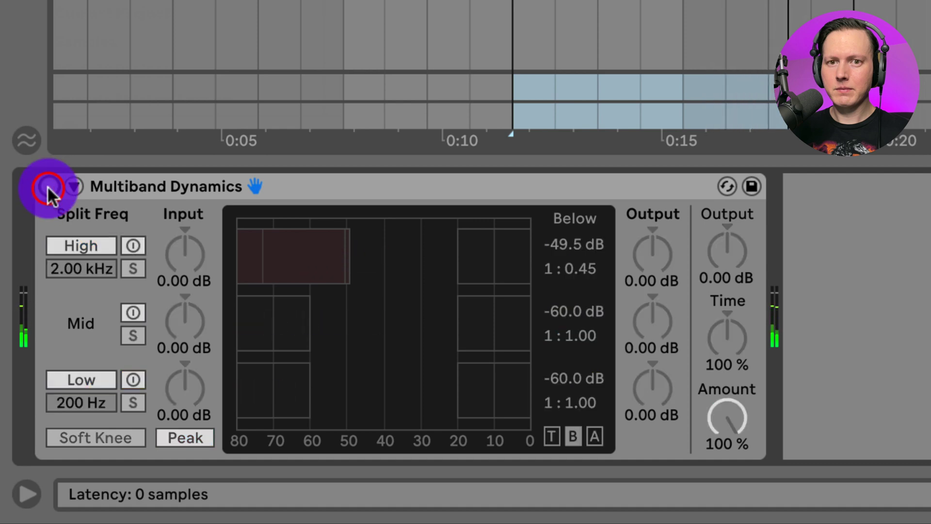
left_click(48, 186)
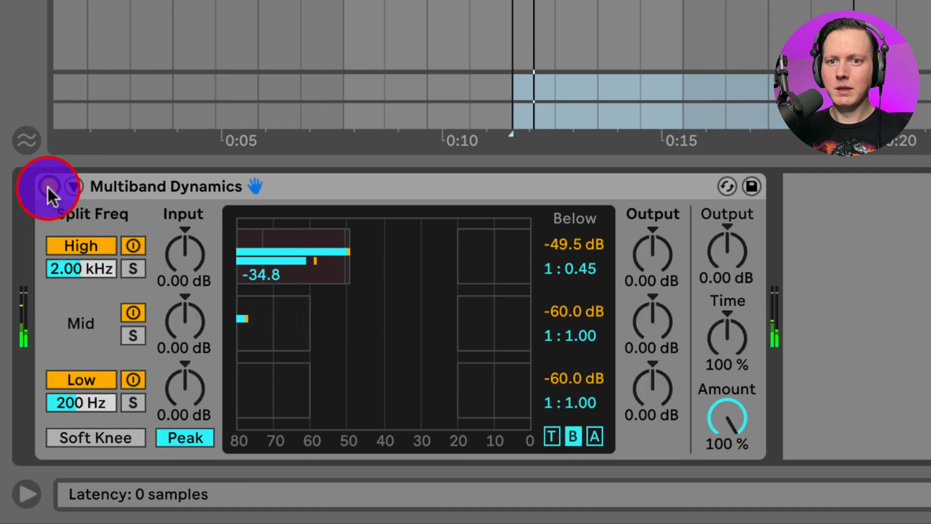
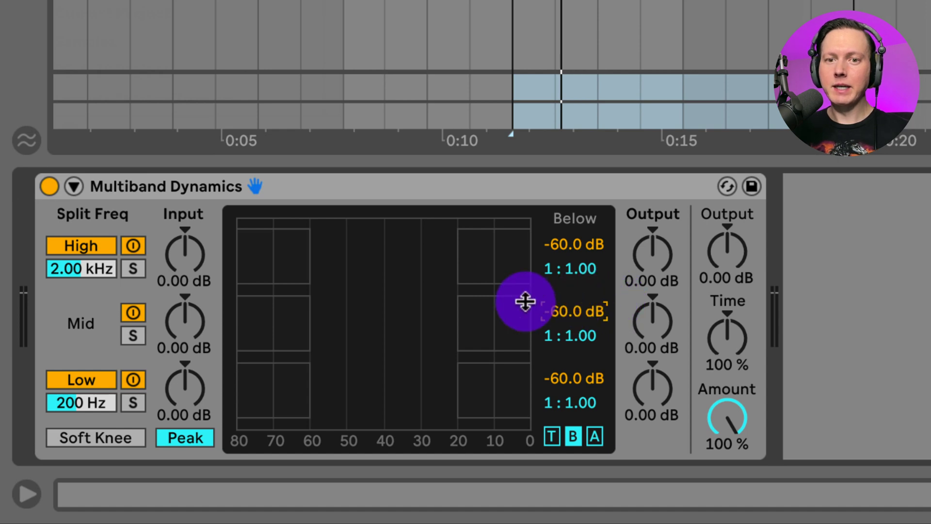
- Start playback and set the mid band's Below threshold to -43.0 dB with a 1 : 2.67 ratio for upward compression
key("space")
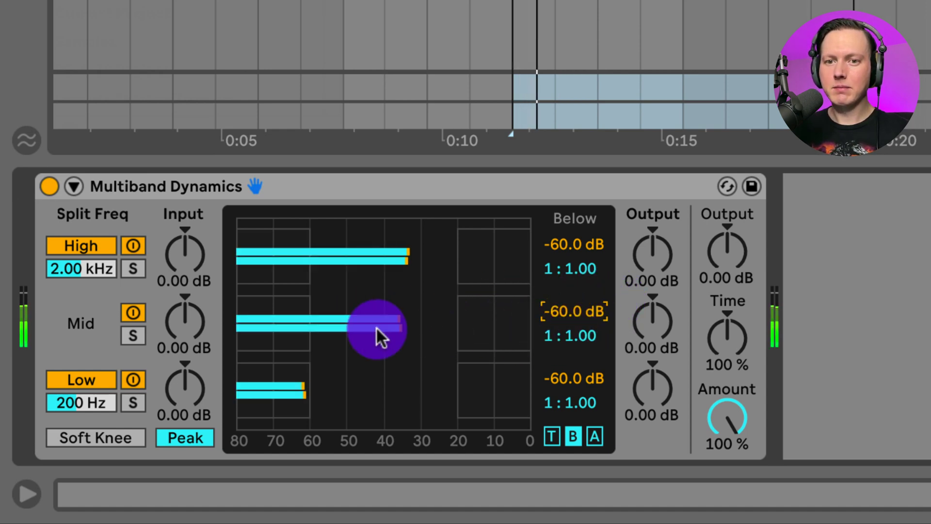
left_click_drag(307, 318, 374, 319)
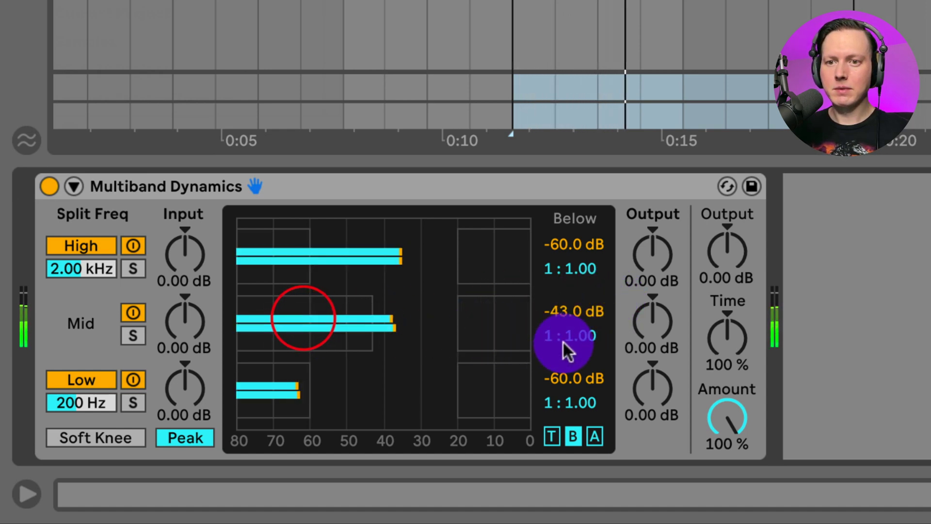
mouse_move(570, 336)
left_mouse_down()
mouse_move(570, 313)
mouse_move(574, 342)
left_mouse_up()
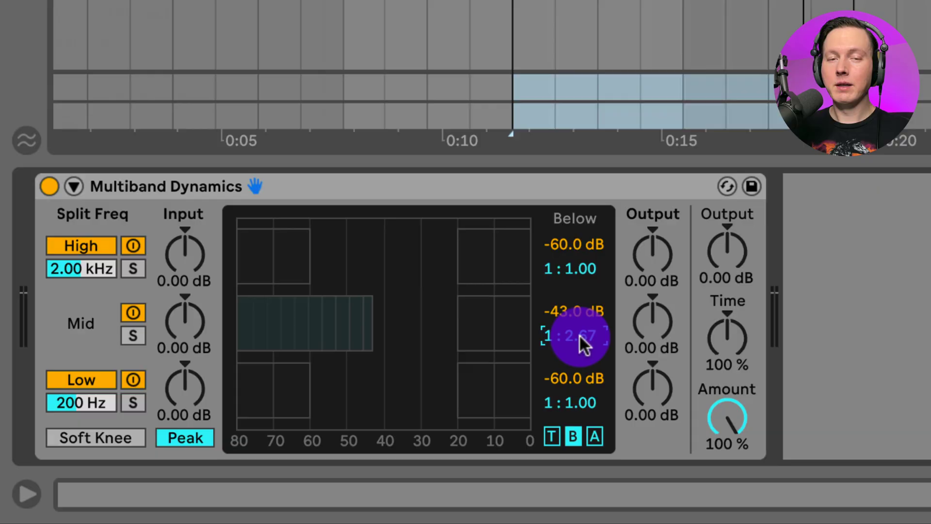
left_click_drag(580, 336, 569, 330)
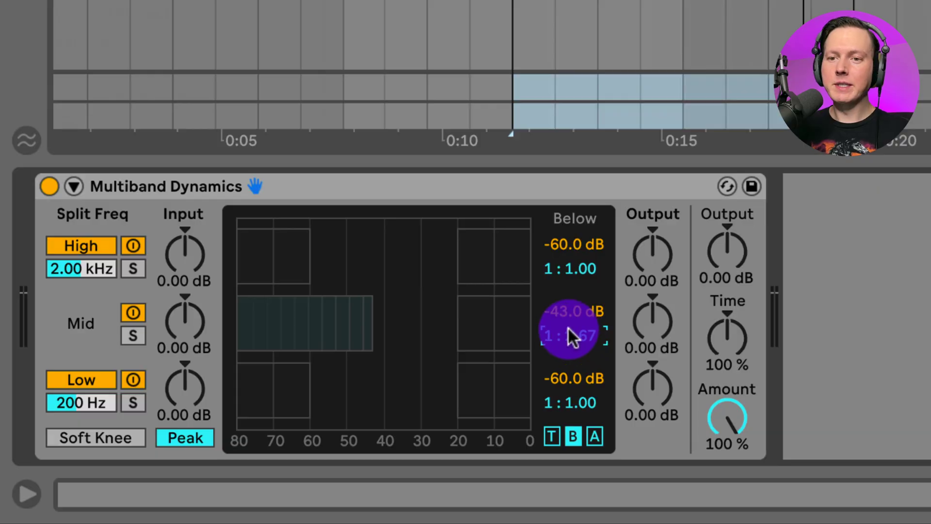
- Reset the mid band's Below ratio to 1 : 1.00 and switch to the high band's Above threshold setting
left_click(579, 339)
key("Delete")
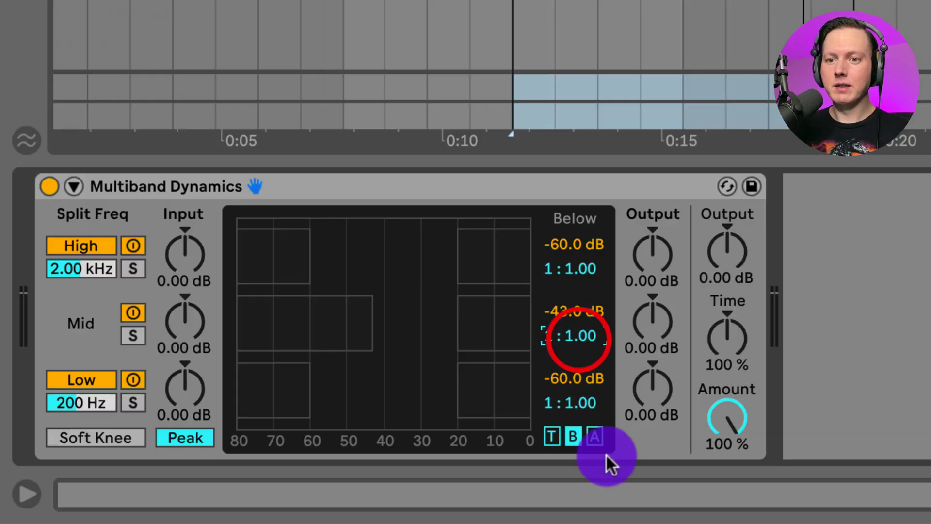
left_click(566, 246)
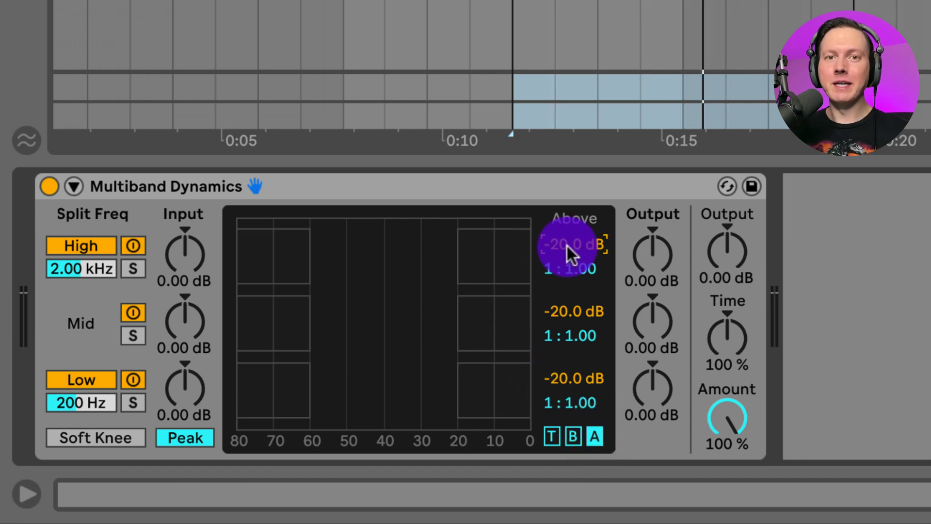
- Start playback and set the high band's Above threshold to -51.9 dB with a 1 : 3.76 ratio for downward compression
key("space")
mouse_move(566, 245)
left_mouse_down()
mouse_move(566, 286)
mouse_move(565, 237)
left_mouse_up()
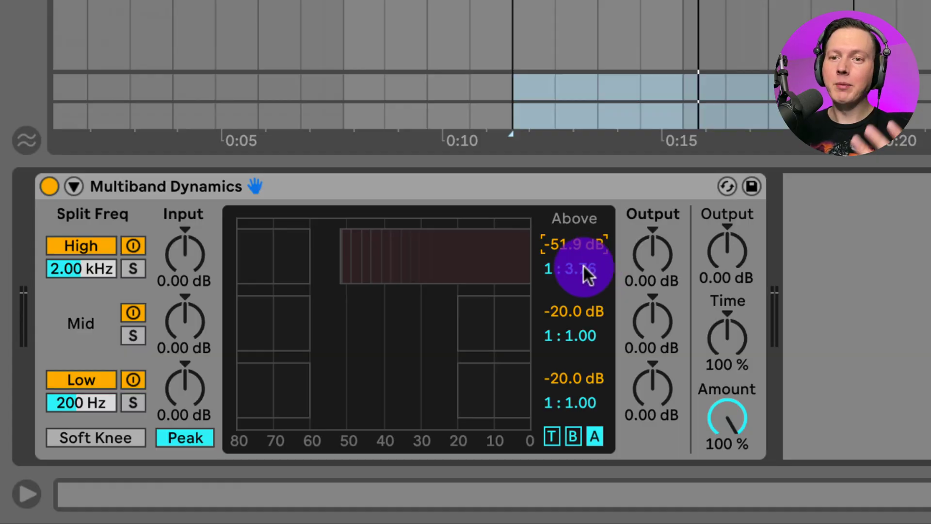
- Set the high band's Above ratio to 1 : 0.77 for upward expansion, and compare it with the device bypassed during playback
left_click_drag(583, 266, 567, 301)
key("space")
left_click(127, 185)
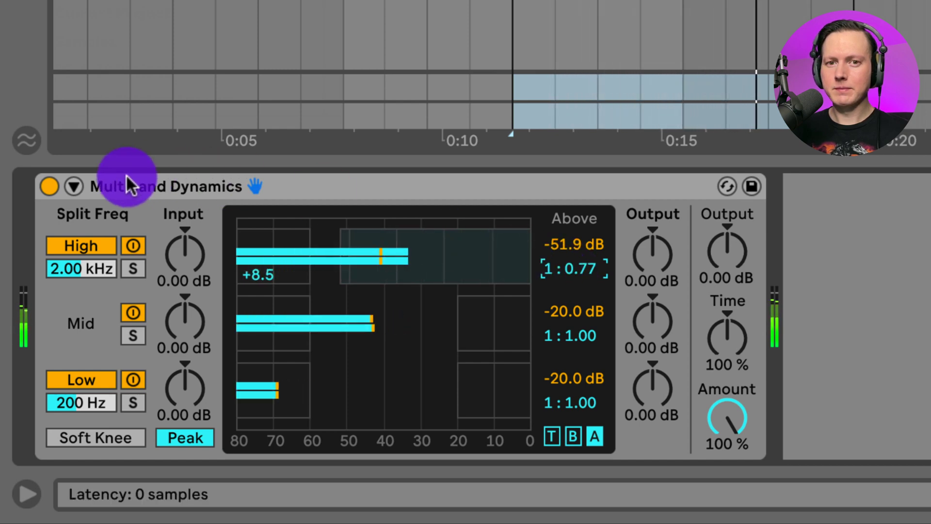
left_click(49, 186)
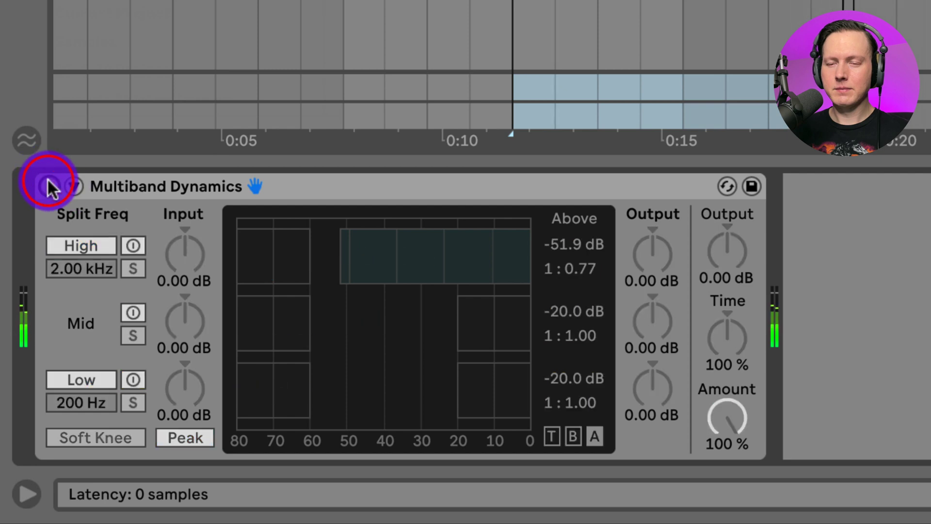
left_click(49, 186)
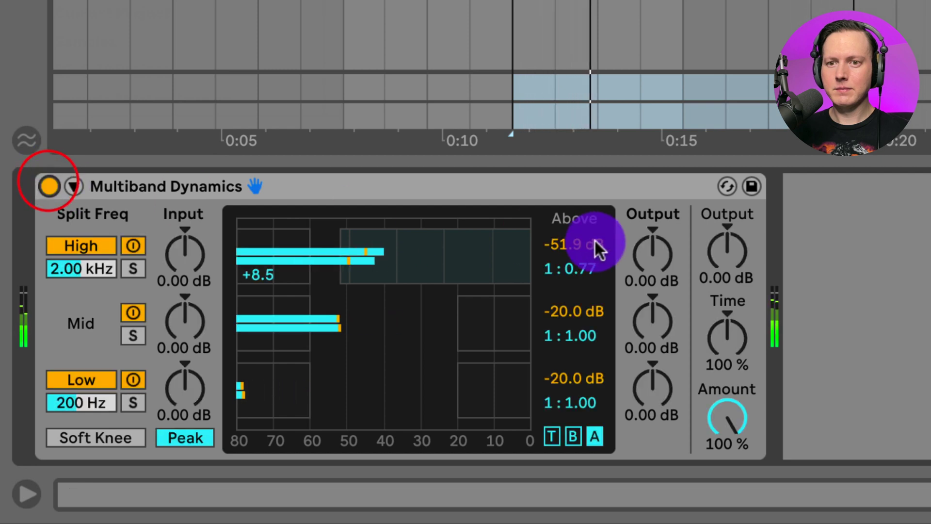
- Reset the high band's Above ratio to 1 : 1.00 and threshold to -20.0 dB, and play the section from bar 31 to 33
left_click_drag(575, 269, 575, 279)
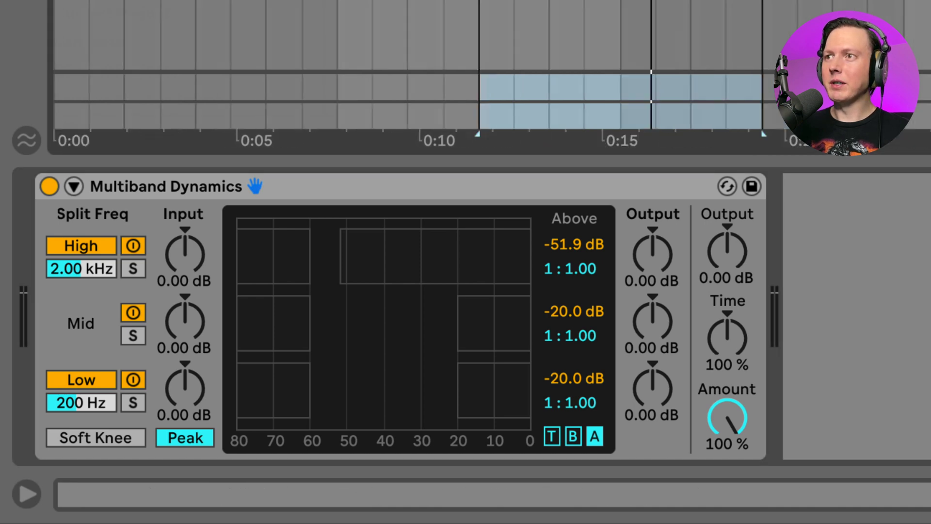
scroll(485, 97, "right", 3)
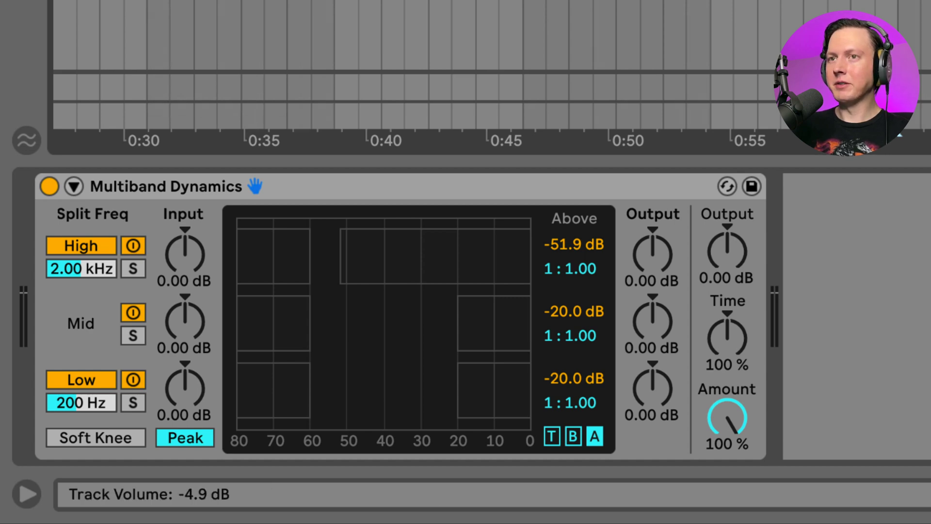
key("space")
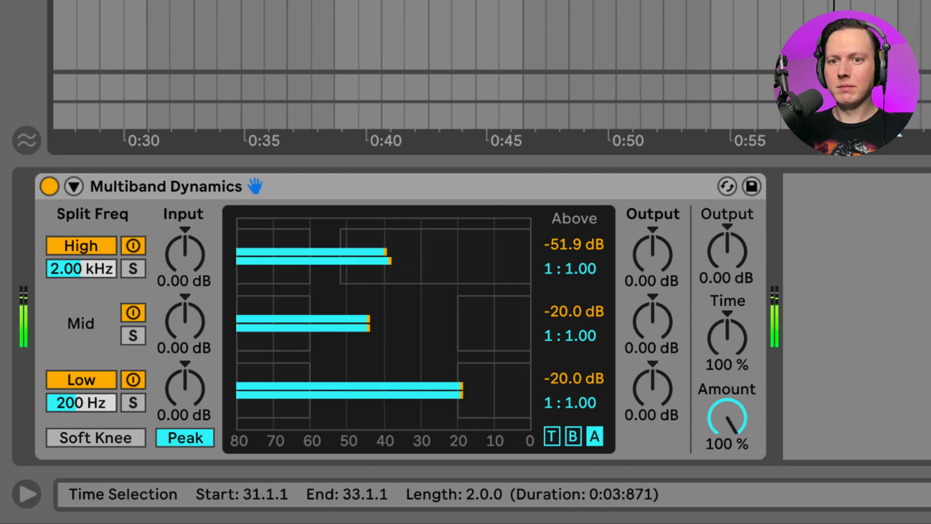
double_click(564, 248)
double_click(571, 276)
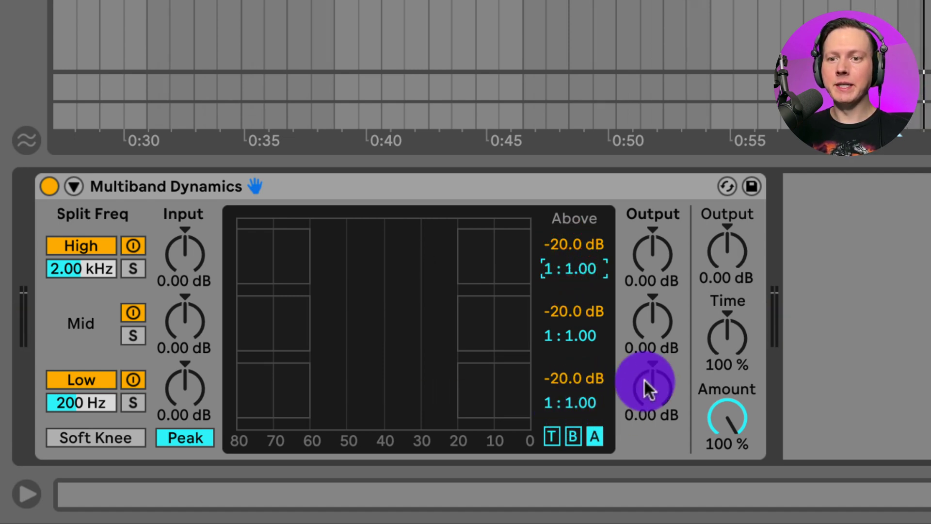
- Set the low band's Above ratio to 1 : 0.83 and threshold to -40.0 dB, and adjust the high band's Above settings
left_click_drag(581, 403, 576, 407)
left_click_drag(569, 373, 569, 381)
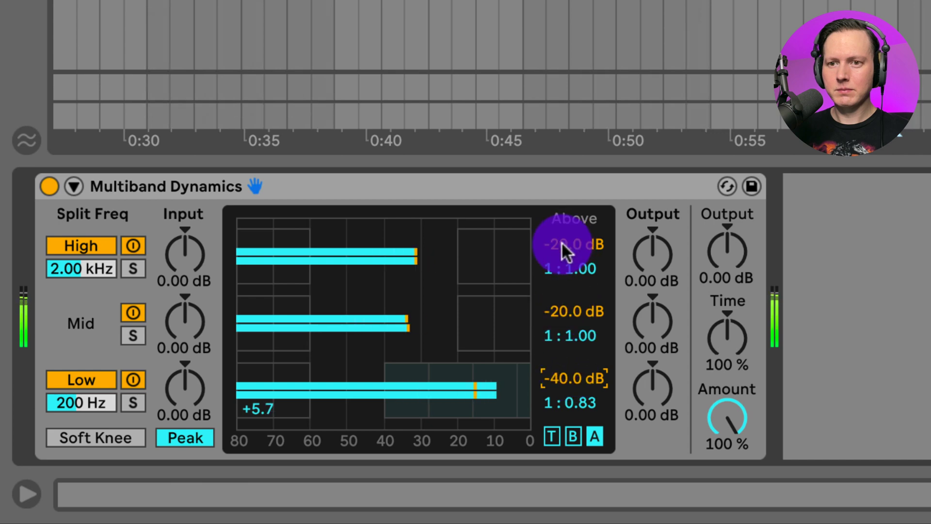
left_click_drag(563, 242, 563, 245)
left_click(565, 270)
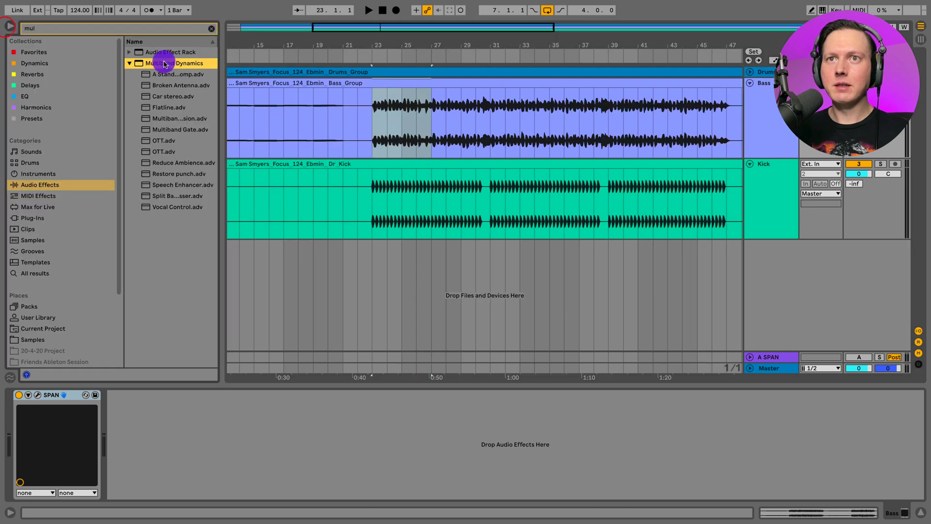
- Insert Multiband Dynamics before SPAN on the Bass track and hide the browser
left_click_drag(106, 320, 15, 442)
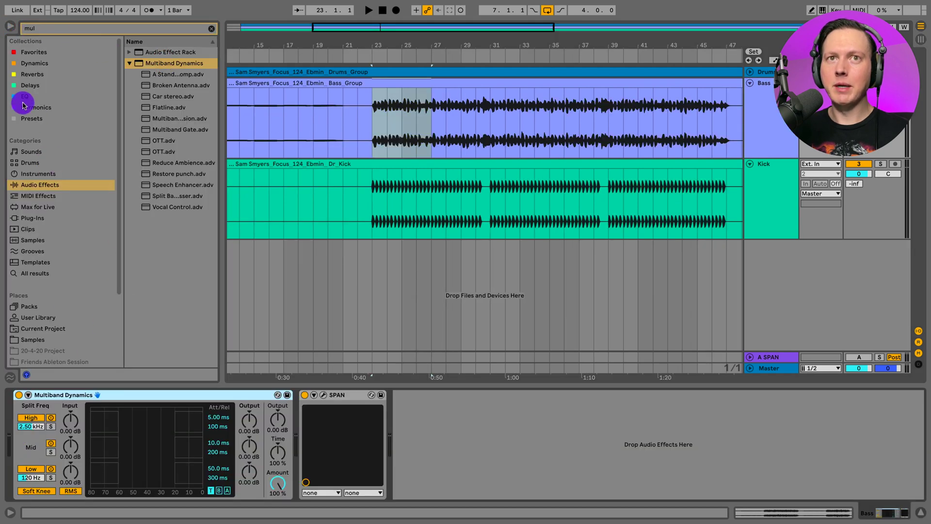
left_click(12, 25)
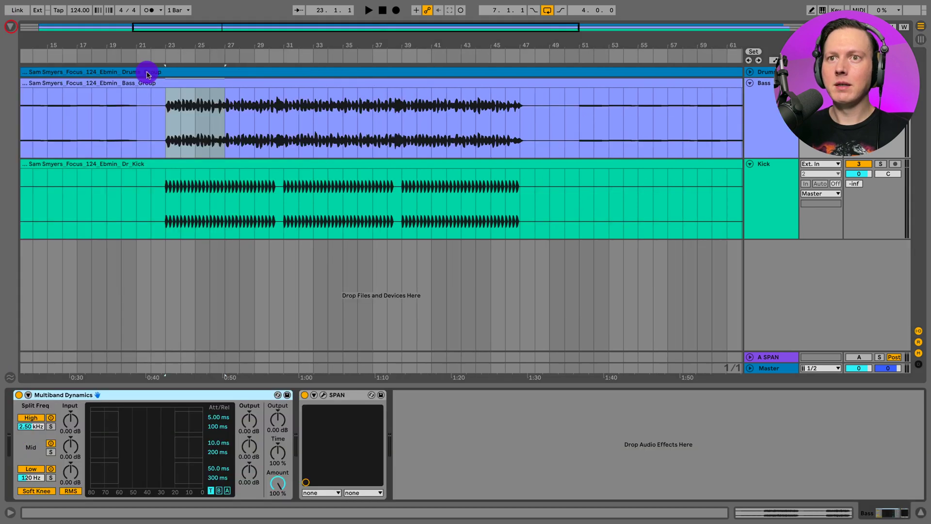
- Solo the Kick track and select the Bass and Kick tracks together
left_click(881, 163)
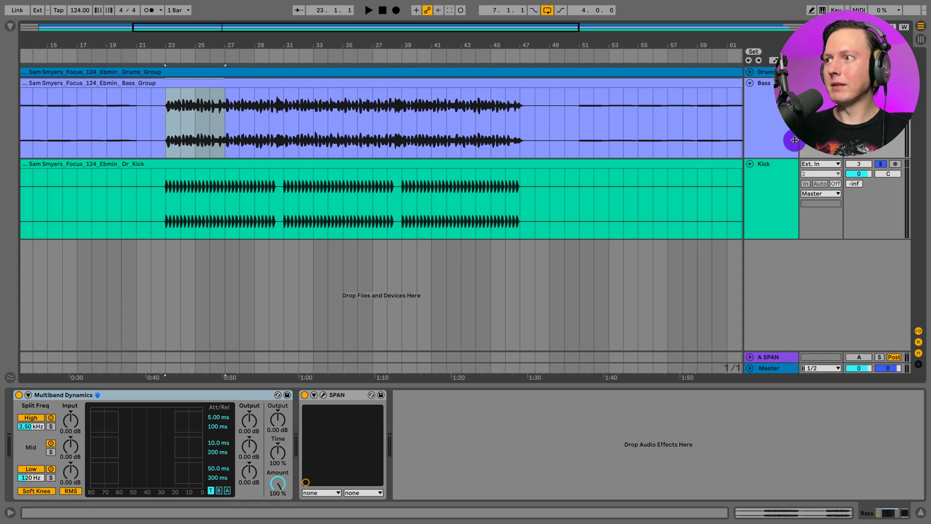
left_click(772, 125)
left_click(772, 179, "shift")
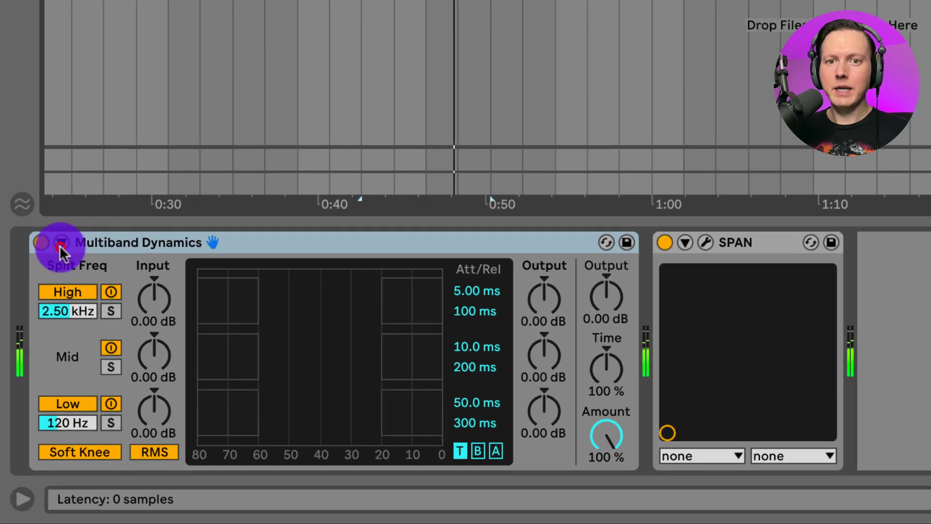
- Reveal the Multiband Dynamics sidechain settings, enable Sidechain and set its audio source to Kick
left_click(28, 395)
left_click(94, 220)
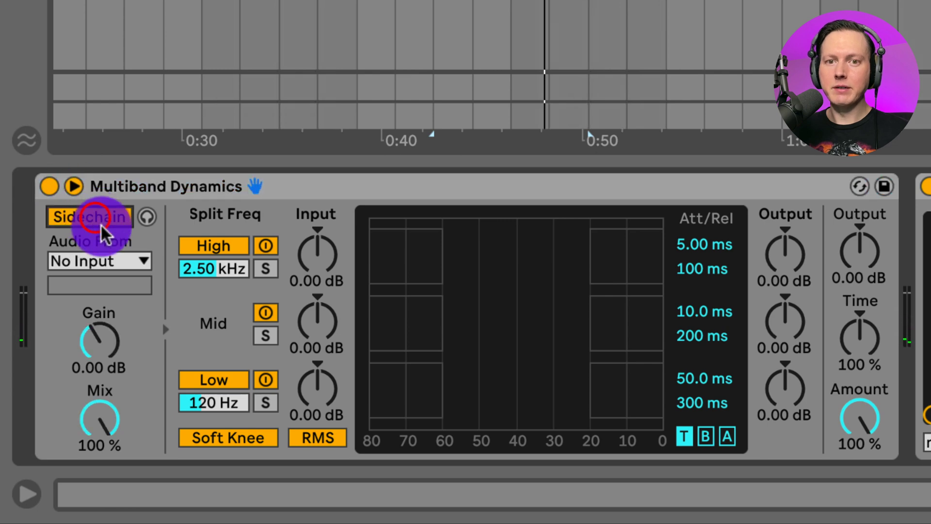
left_click(119, 260)
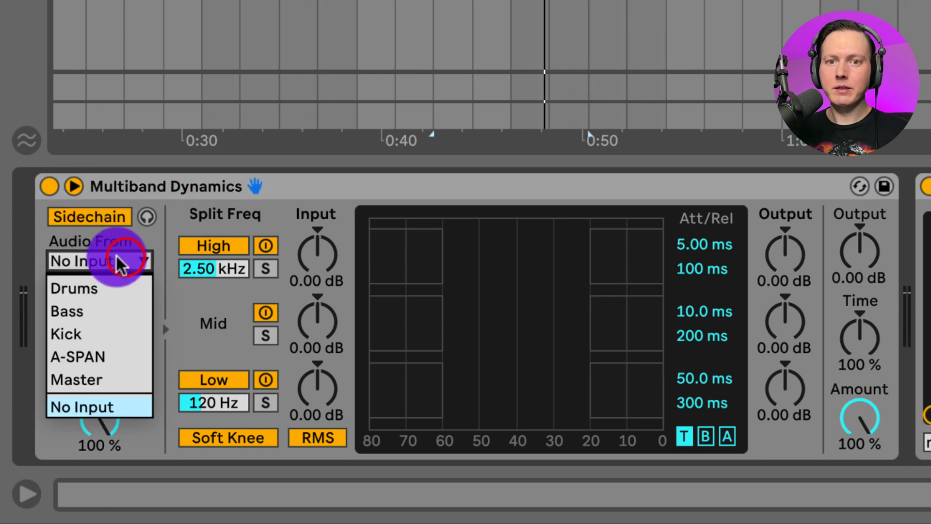
left_click(103, 333)
- Play the loop with sidechain listening turned on to audition the Kick signal, and stop playback
key("space")
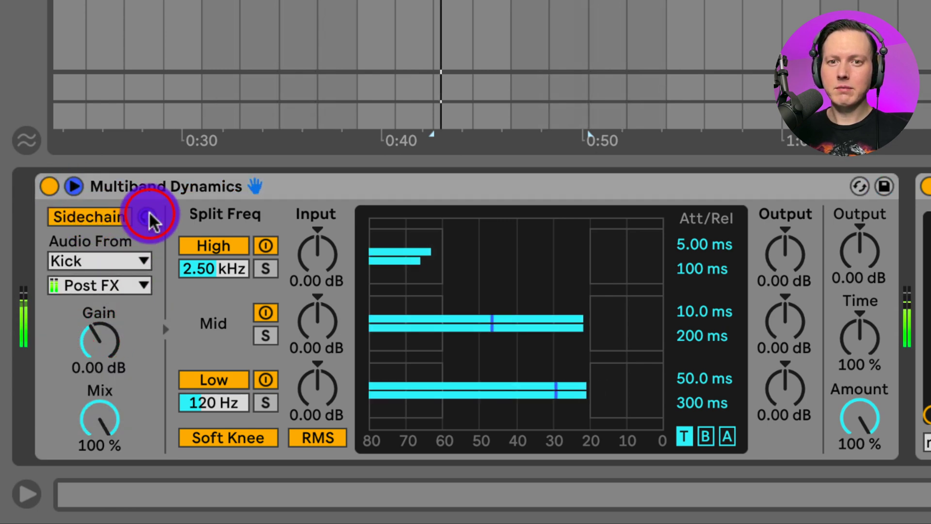
key("space")
left_click(147, 217)
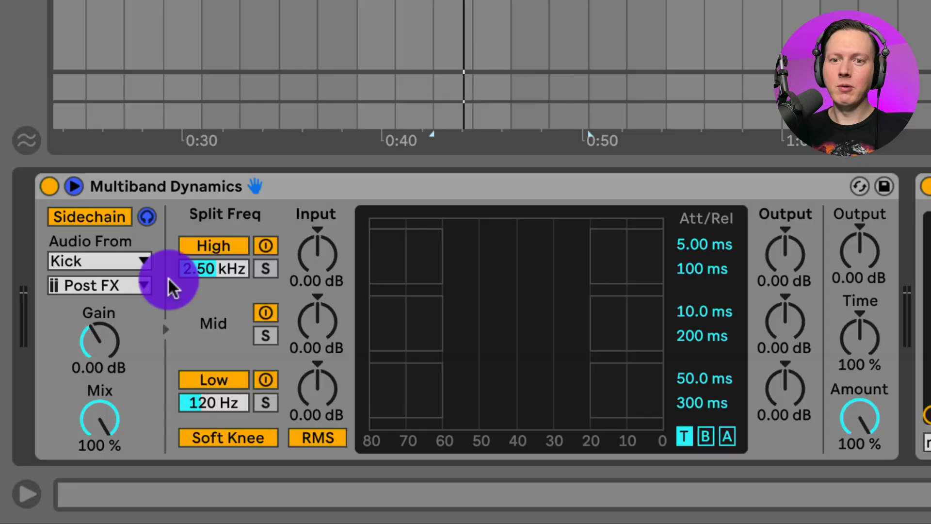
- Deactivate the high and mid bands so only the low band is processed
left_click(266, 310)
left_click(266, 246)
left_click(266, 313)
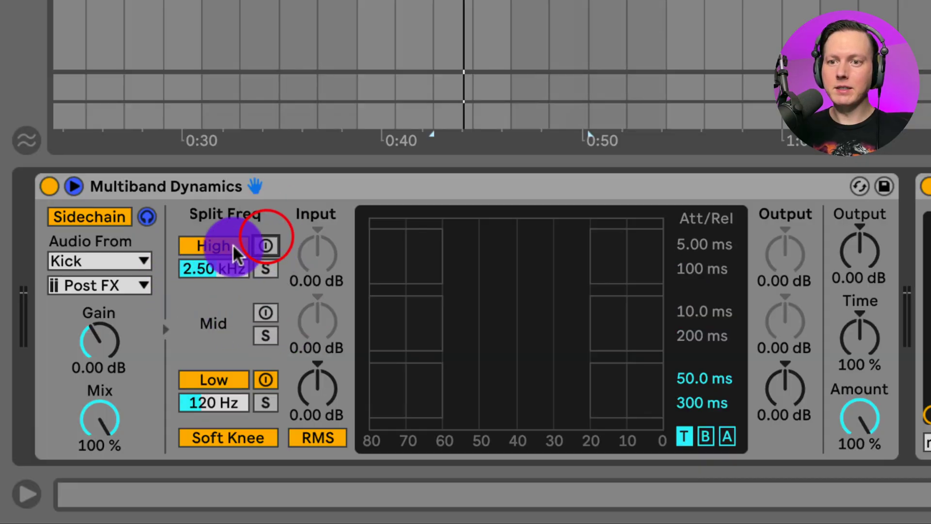
- Set the low band's split frequency to 200 Hz
left_click(218, 403)
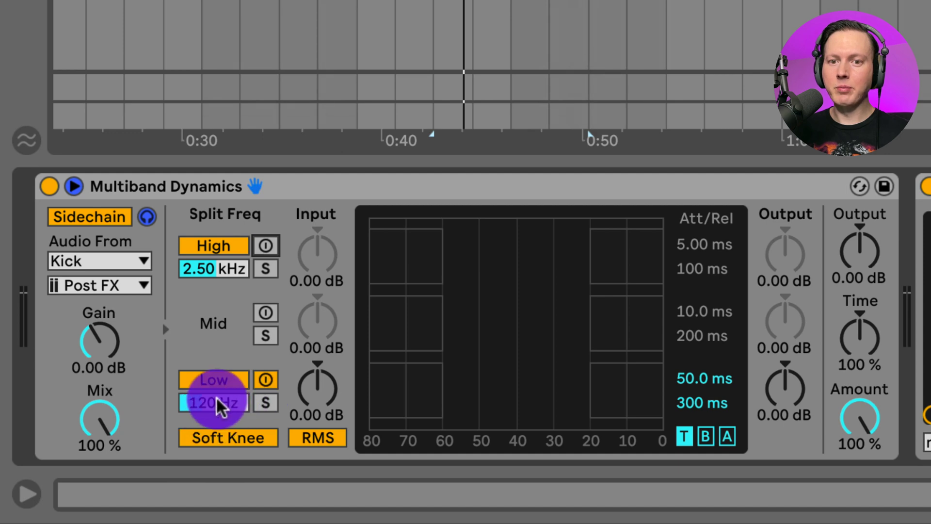
type("200")
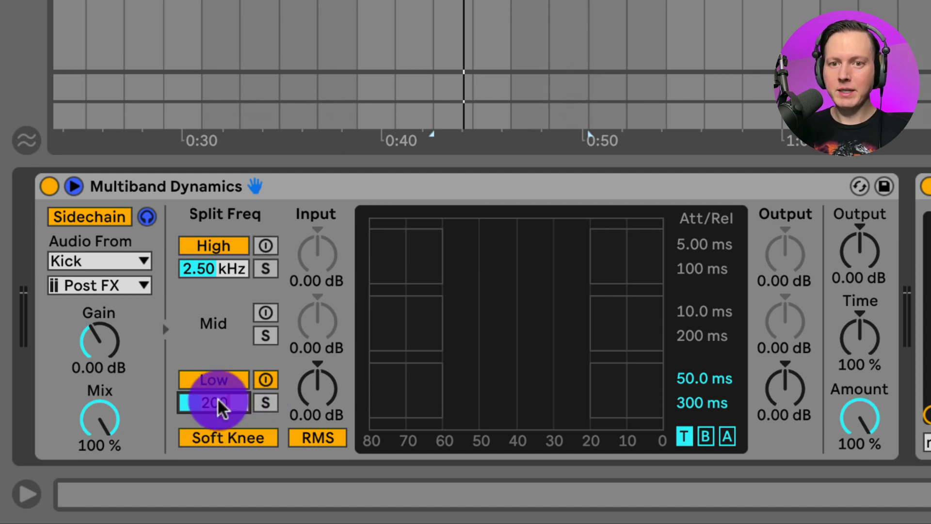
key("Return")
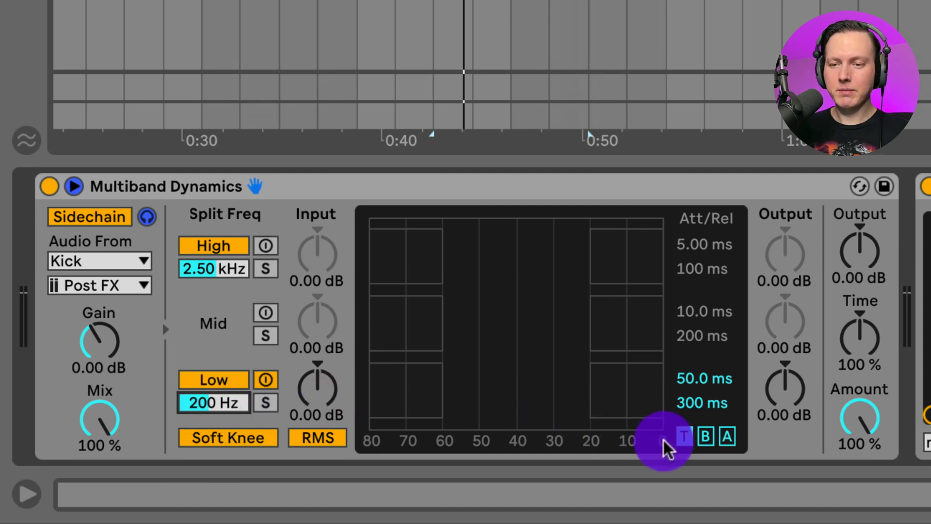
- Set the low band's Above threshold to -41.2 dB and ratio to 1 : 12.8 during playback
left_click(728, 437)
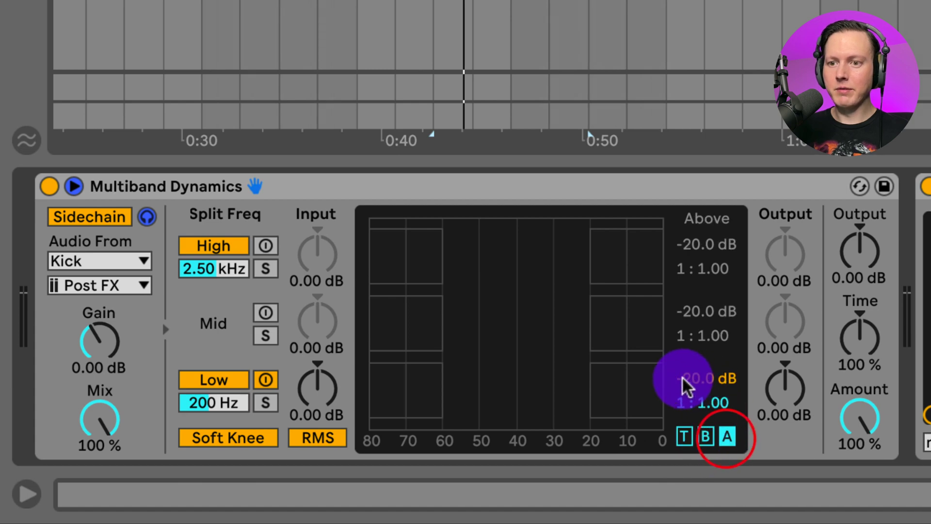
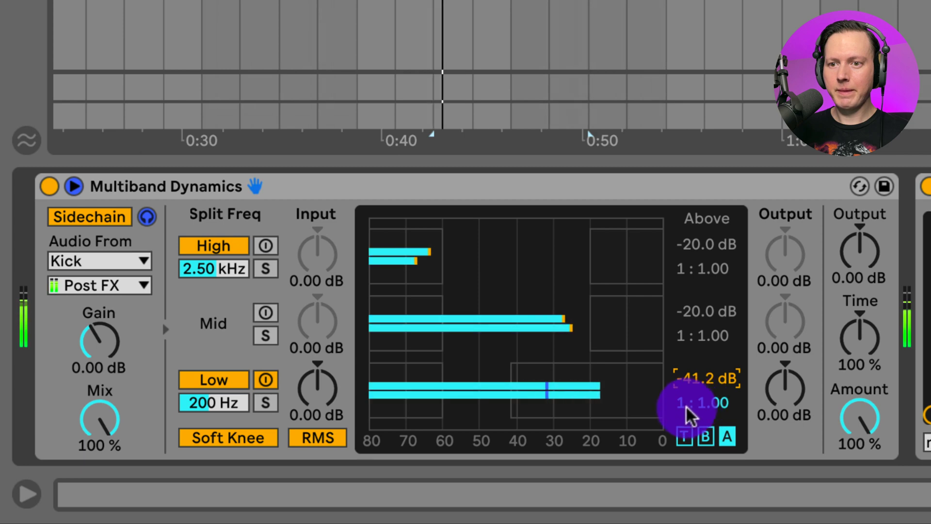
left_click_drag(706, 413, 737, 353)
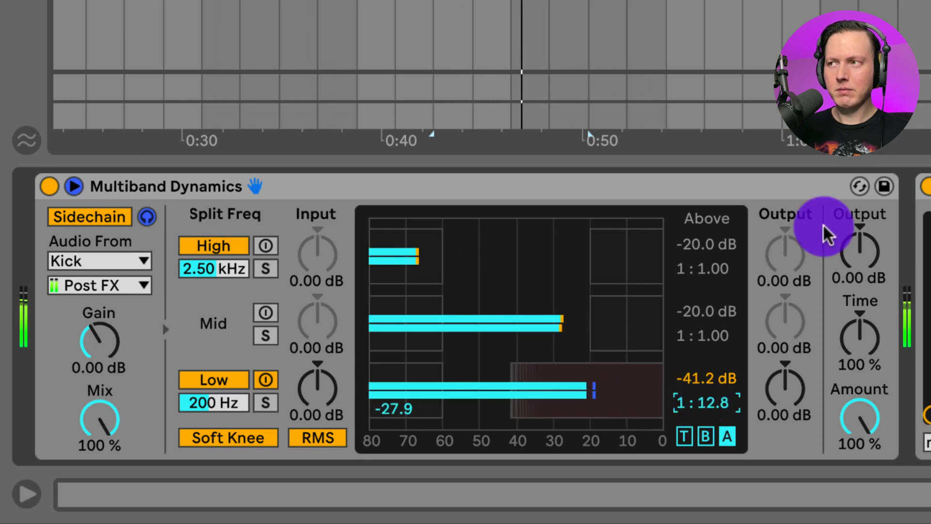
- Turn off sidechain listening, replay the loop, raise the low band's Above ratio to 1 : Inf, and stop playback
key("space")
key("space")
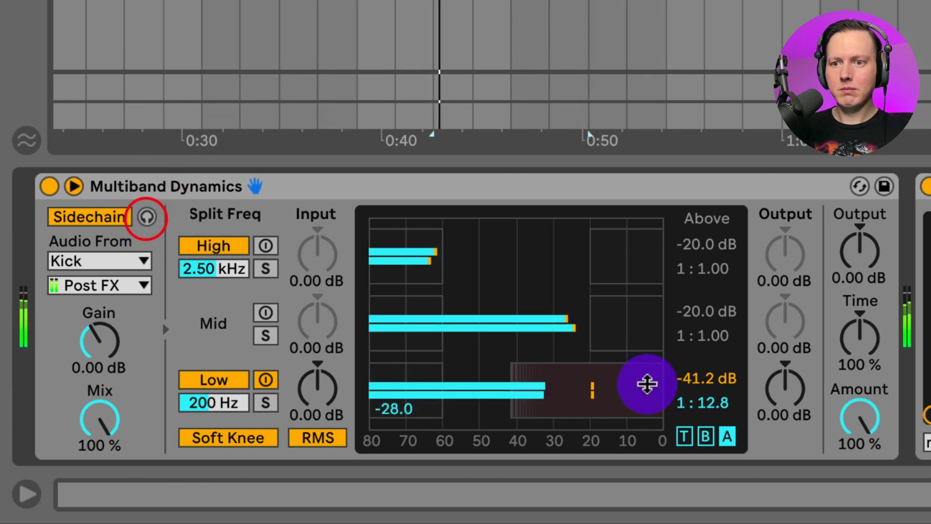
left_click_drag(713, 408, 713, 383)
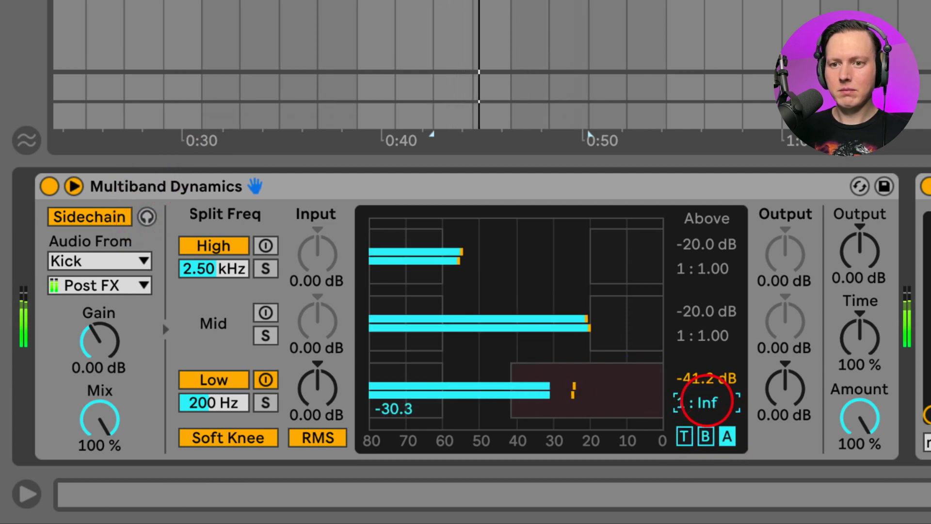
key("space")
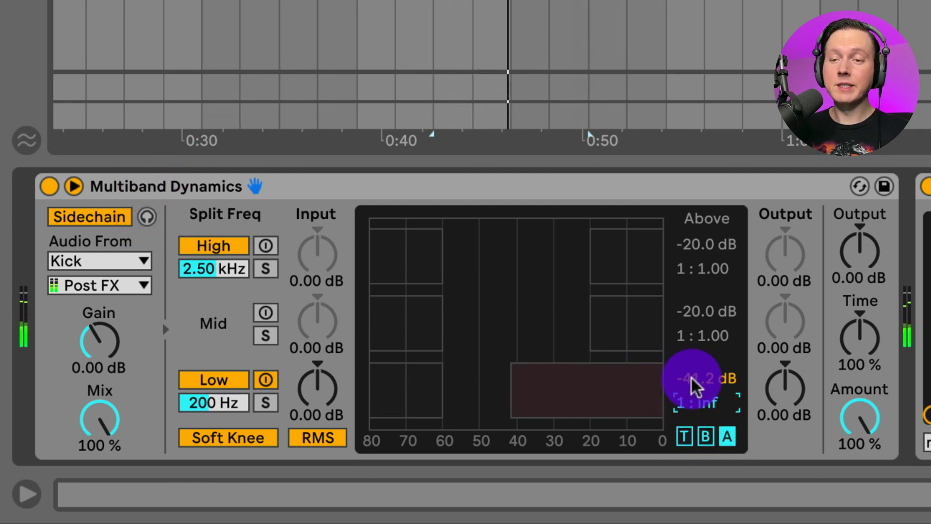
- Lower the low band's Above threshold during playback, and set its attack to 5.78 ms and release to 2.94 ms
key("space")
left_click_drag(697, 386, 686, 382)
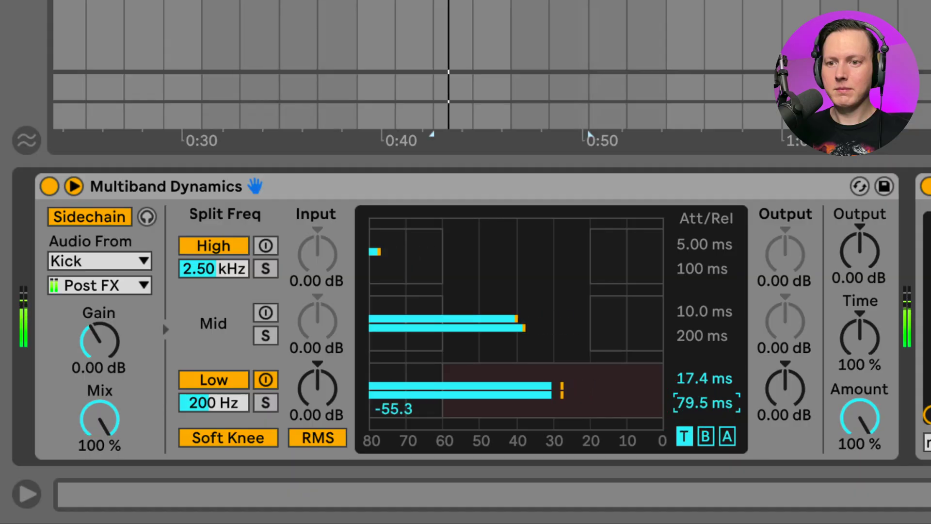
left_click_drag(680, 378, 701, 383)
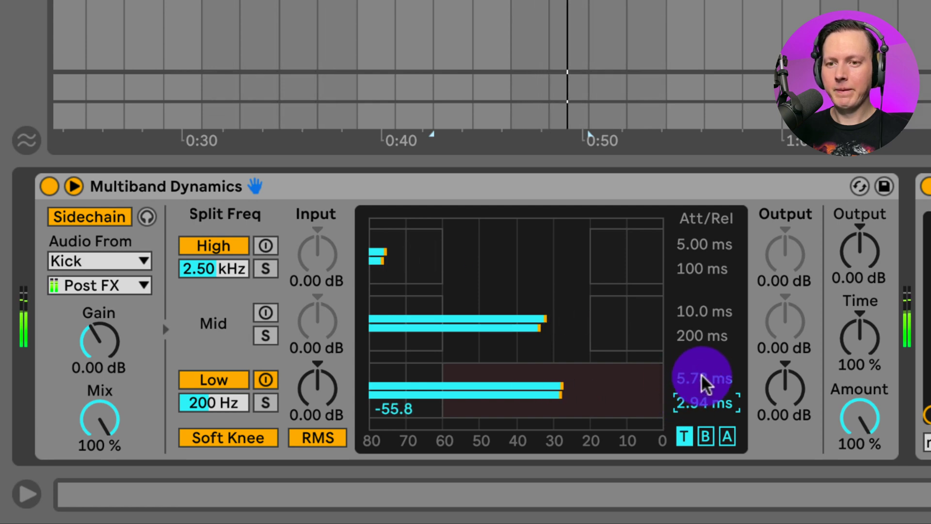
key("space")
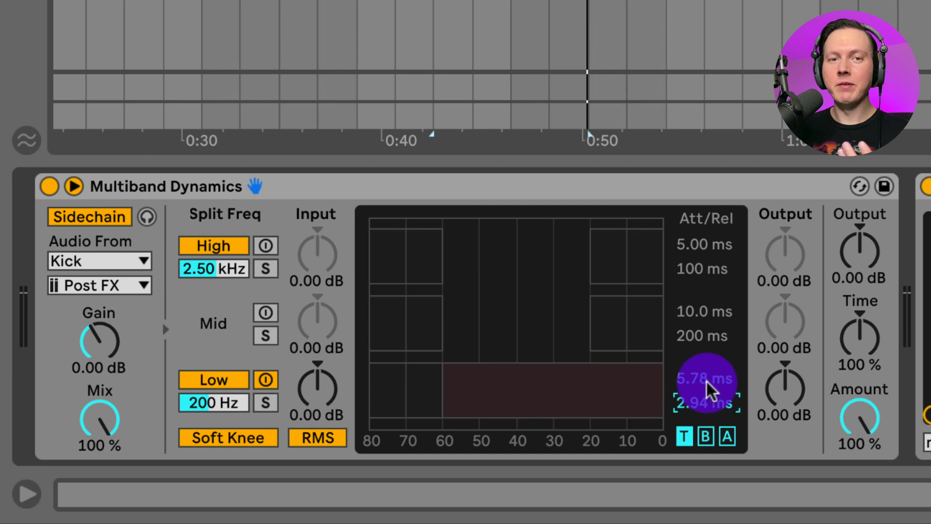
- Replay the loop, display the Above settings again, and set the low band's Above threshold to -43.8 dB
key("space")
left_click_drag(704, 383, 730, 439)
left_click(730, 439)
mouse_move(707, 384)
left_mouse_down()
mouse_move(707, 369)
mouse_move(694, 364)
left_mouse_up()
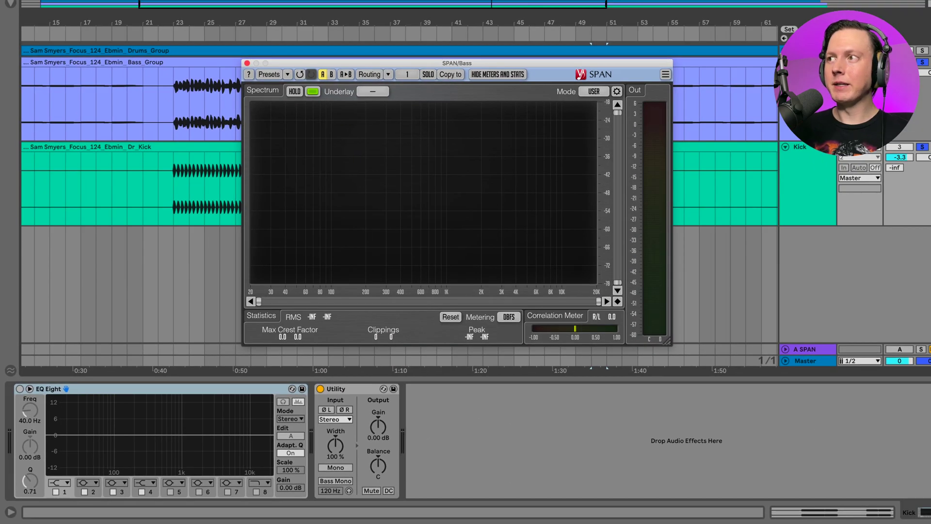
- Bypass Multiband Dynamics on the Bass track, play from bar 23, and hold the unprocessed spectrum in SPAN for inspection
left_click(784, 129)
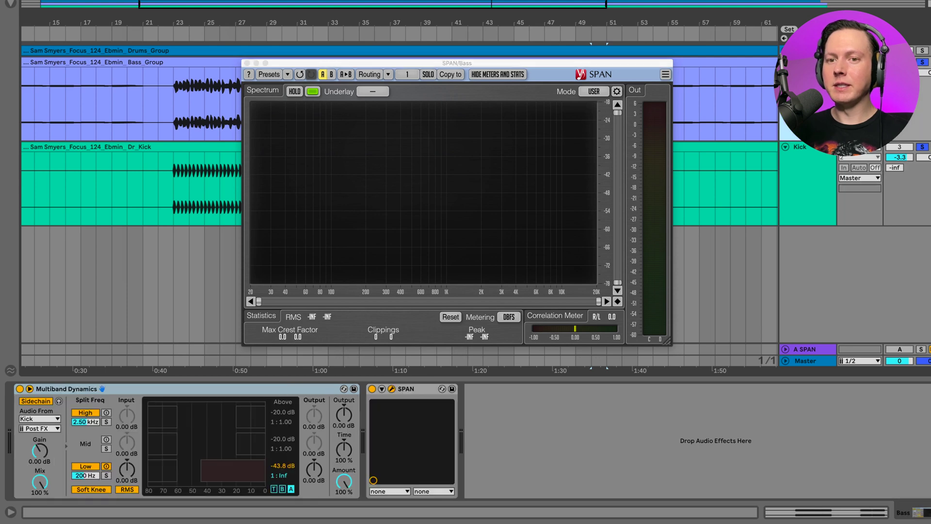
left_click(20, 389)
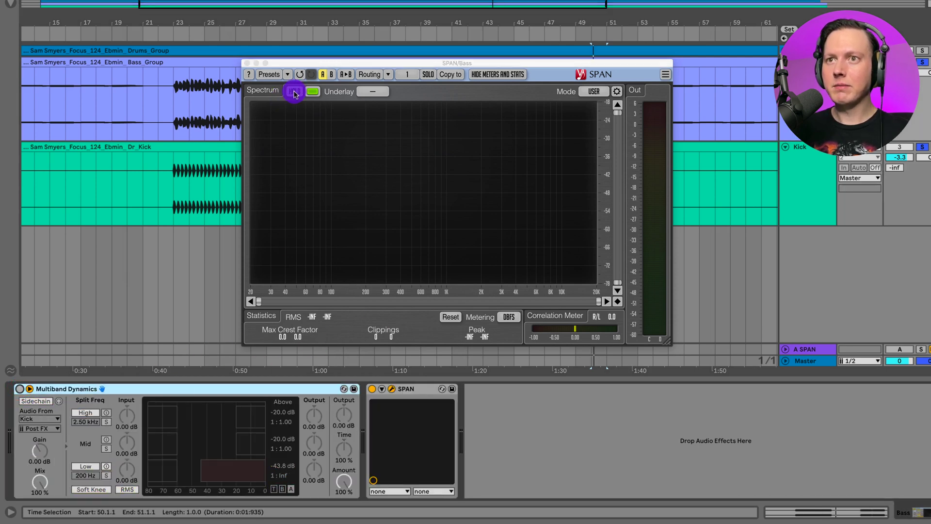
left_click(152, 108)
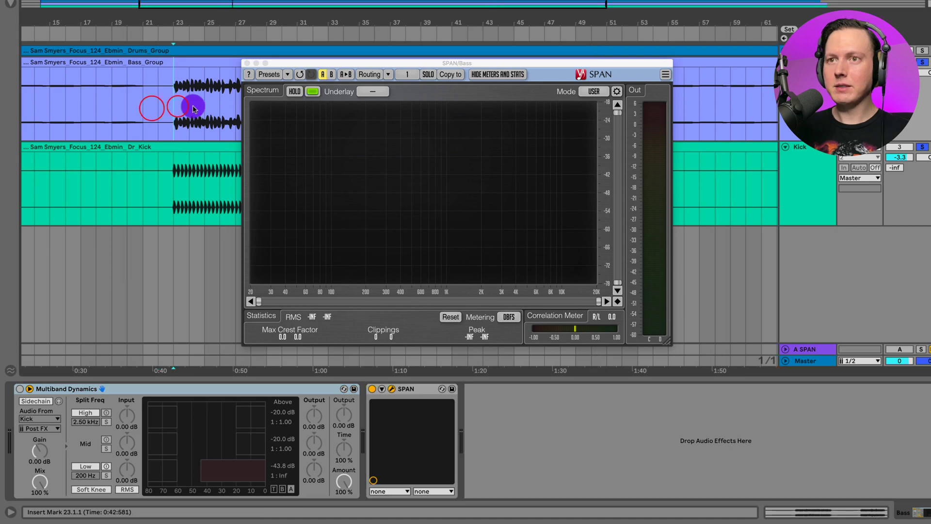
key("space")
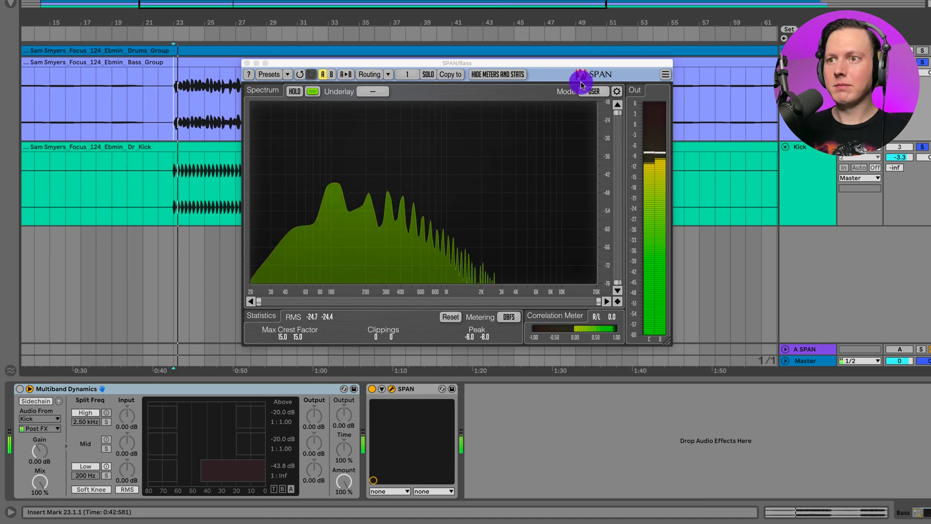
left_click(296, 92)
key("space")
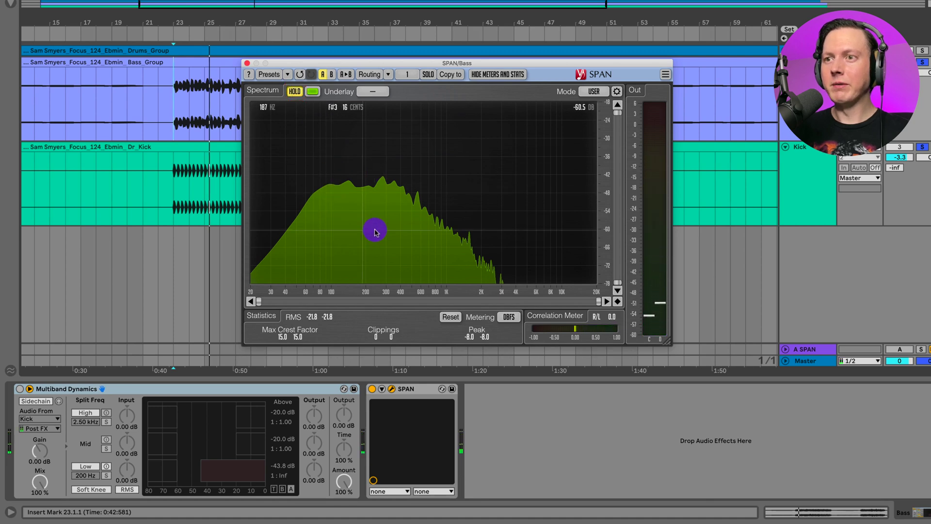
- Reactivate Multiband Dynamics, release SPAN's spectrum hold, and lower the low band's Above threshold to -66.9 dB during playback
left_click(20, 389)
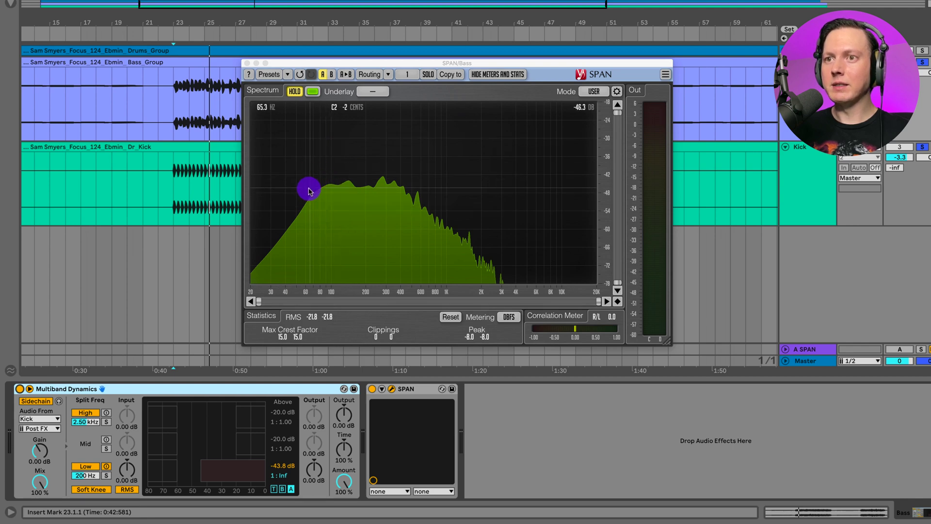
left_click(295, 92)
key("space")
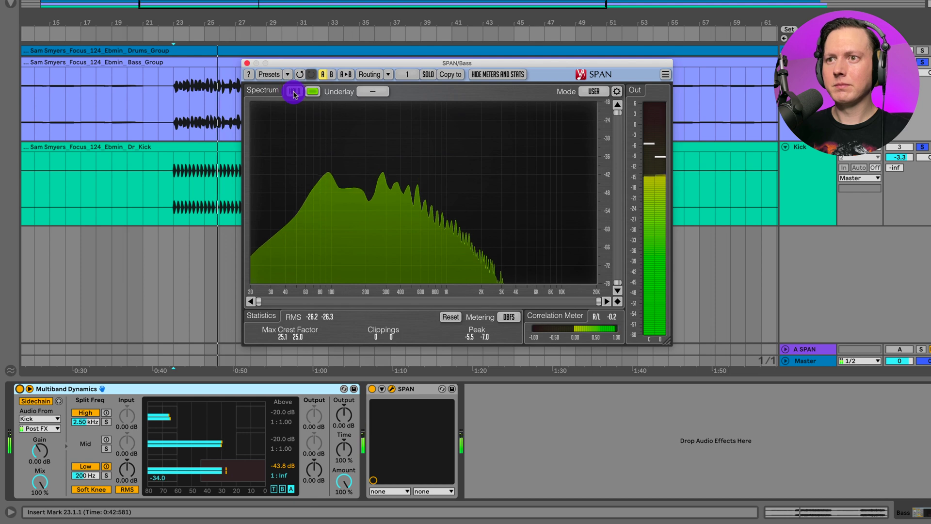
left_click_drag(276, 473, 281, 464)
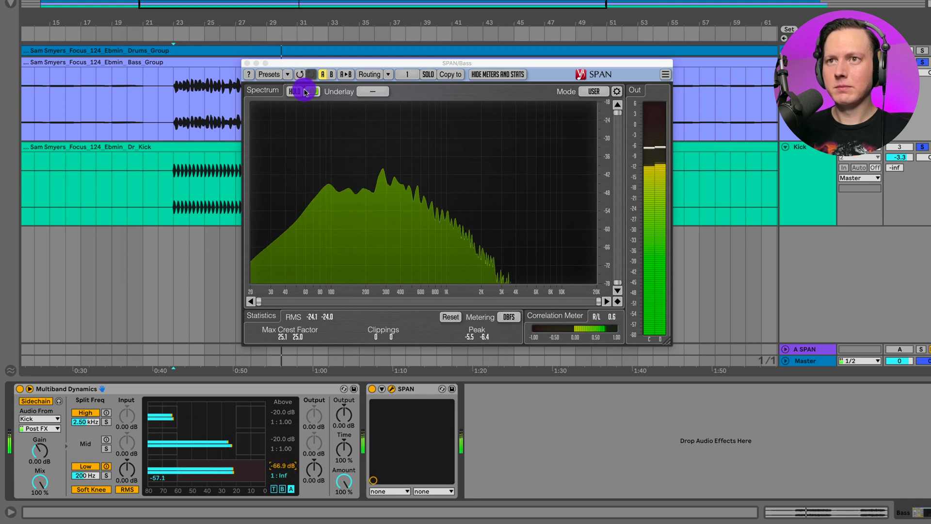
- Hold the processed bass spectrum in SPAN, stop playback to inspect it, and close the SPAN window
left_click(297, 91)
key("space")
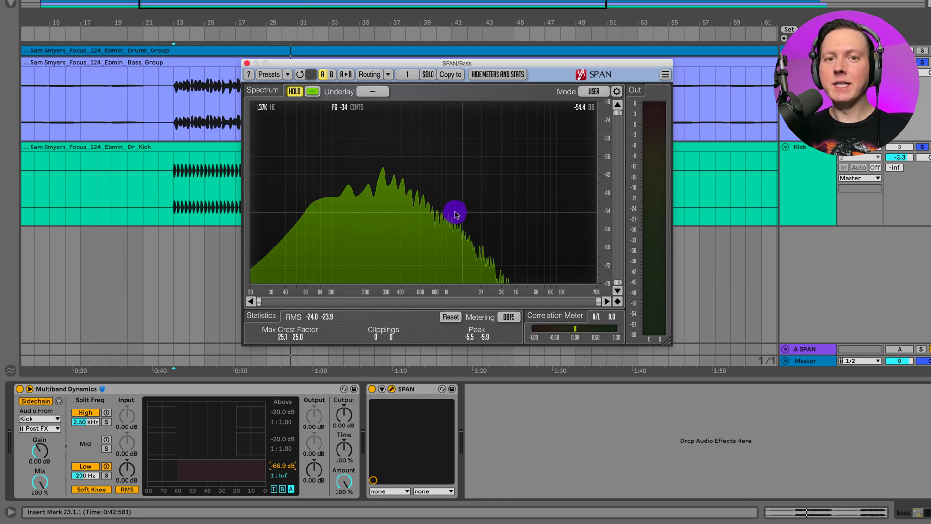
left_click(248, 64)
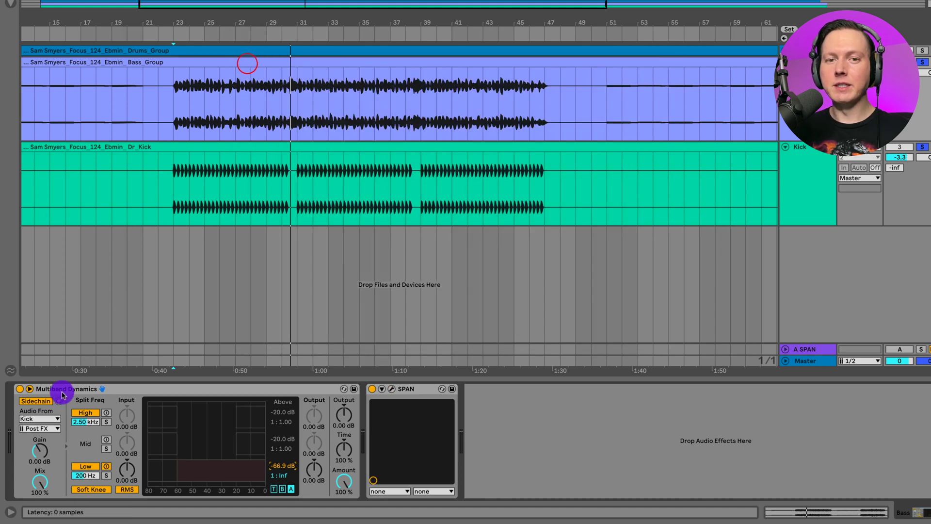